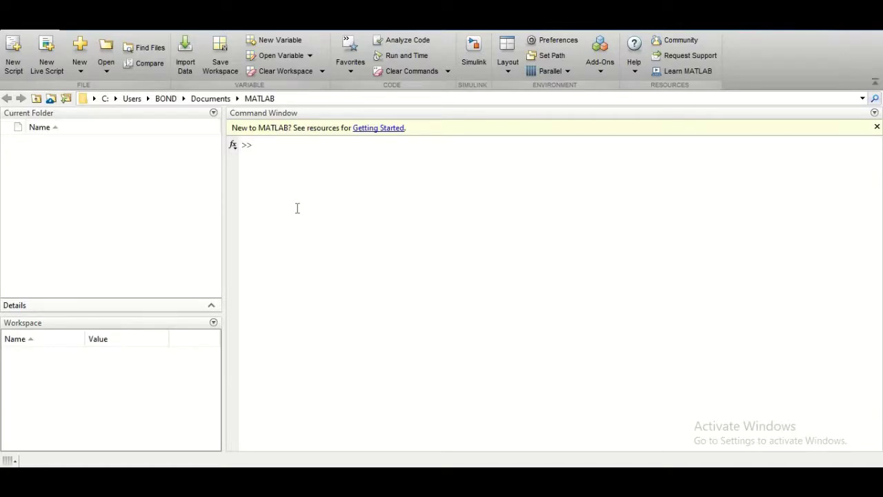
# - Open the hardware support packages in the Add-On Explorer and maximize its window
pyautogui.click(612, 76)
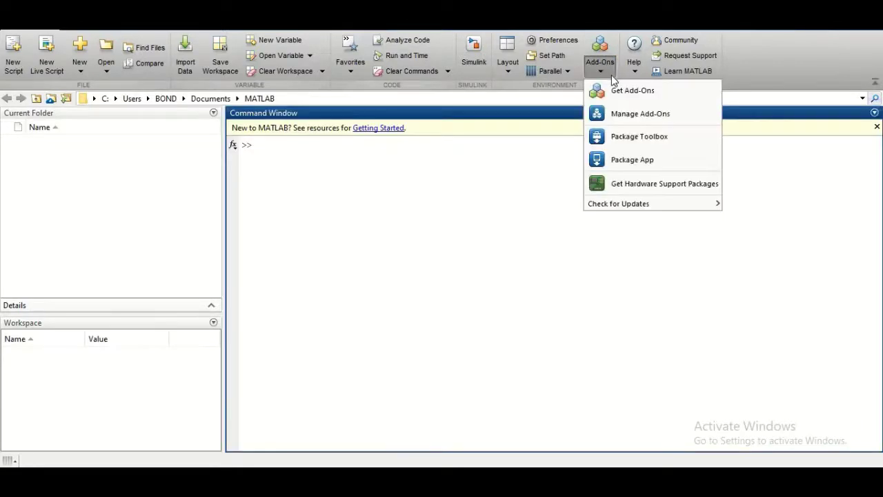
pyautogui.click(631, 185)
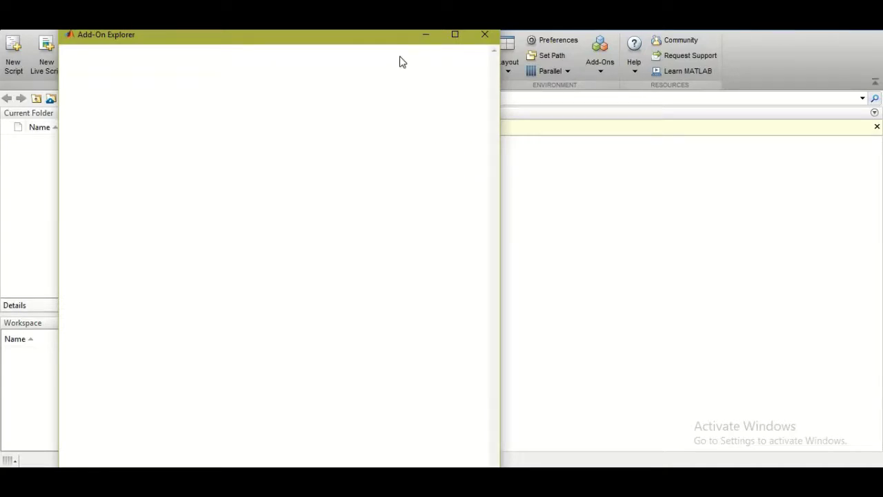
pyautogui.doubleClick(371, 33)
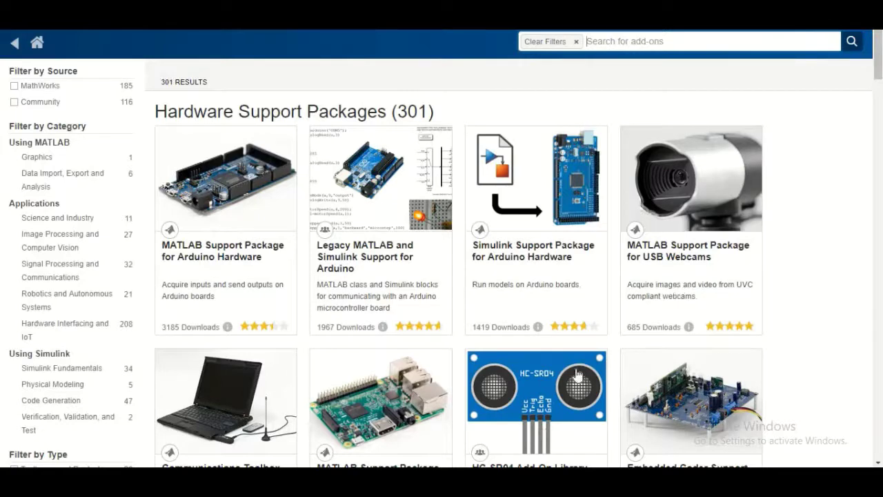
# - Find the Simulink Support Package for Android Devices among the hardware support packages and open its details page
pyautogui.scroll(-1, 566, 385)
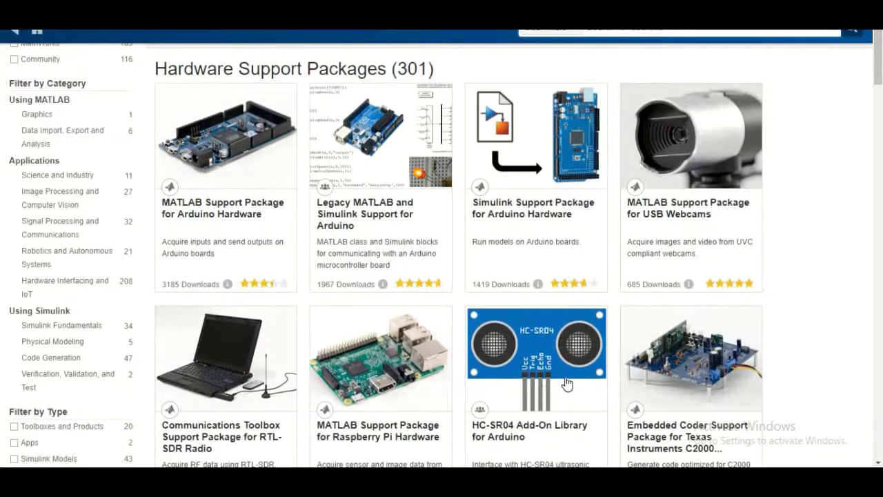
pyautogui.scroll(-2, 566, 384)
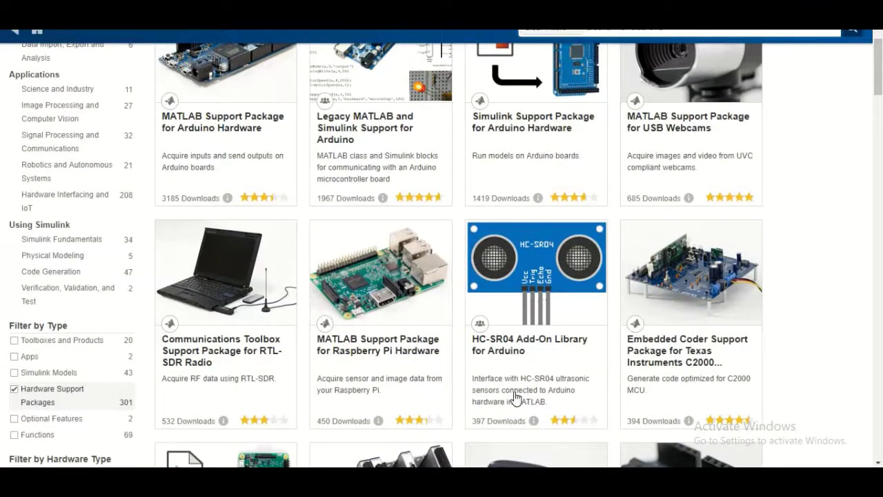
pyautogui.scroll(-5, 516, 399)
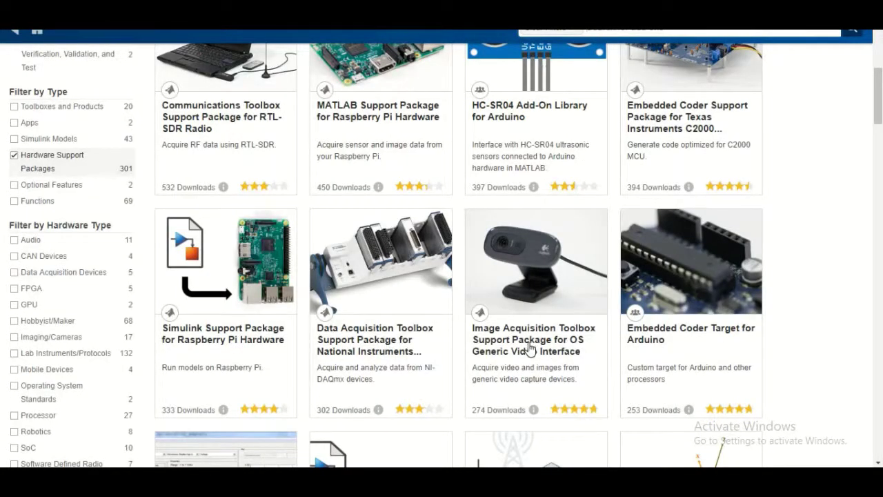
pyautogui.scroll(-1, 528, 354)
pyautogui.scroll(-3, 528, 354)
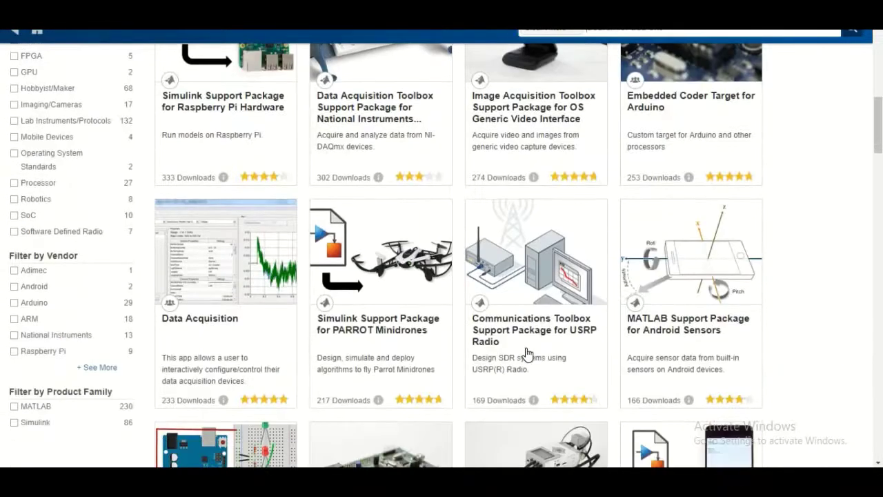
pyautogui.scroll(-5, 528, 354)
pyautogui.scroll(-1, 528, 355)
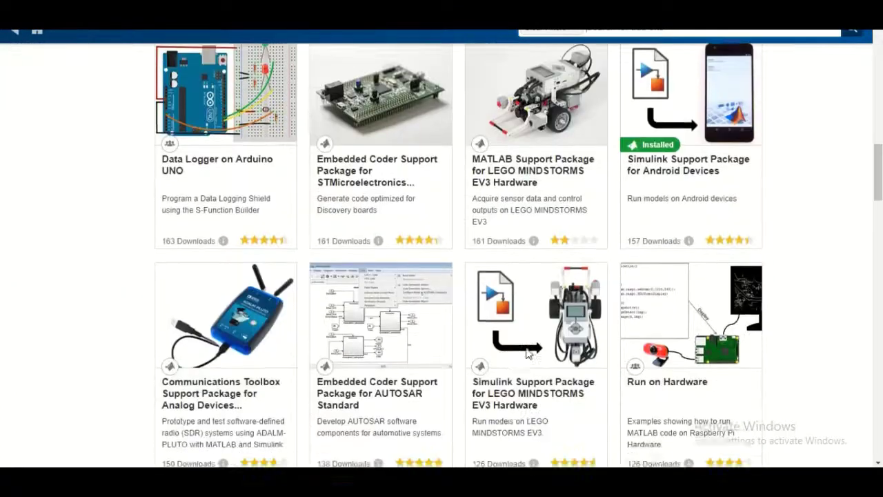
pyautogui.scroll(-4, 527, 354)
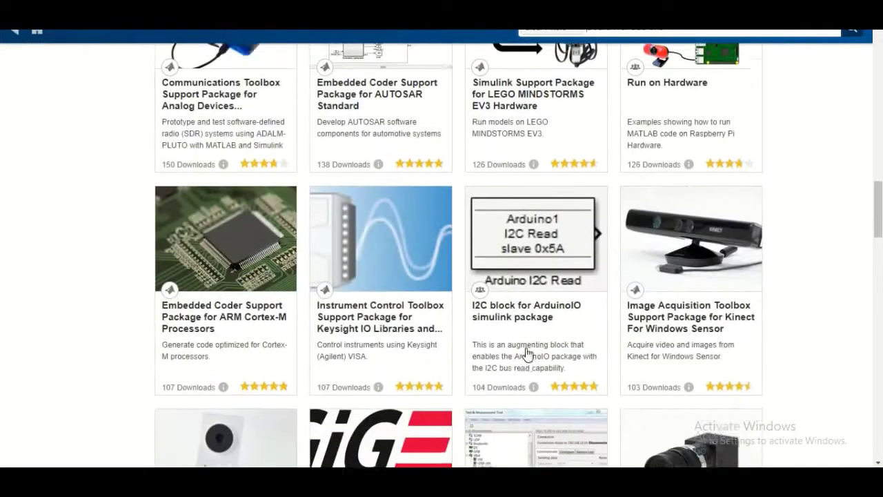
pyautogui.scroll(3, 528, 354)
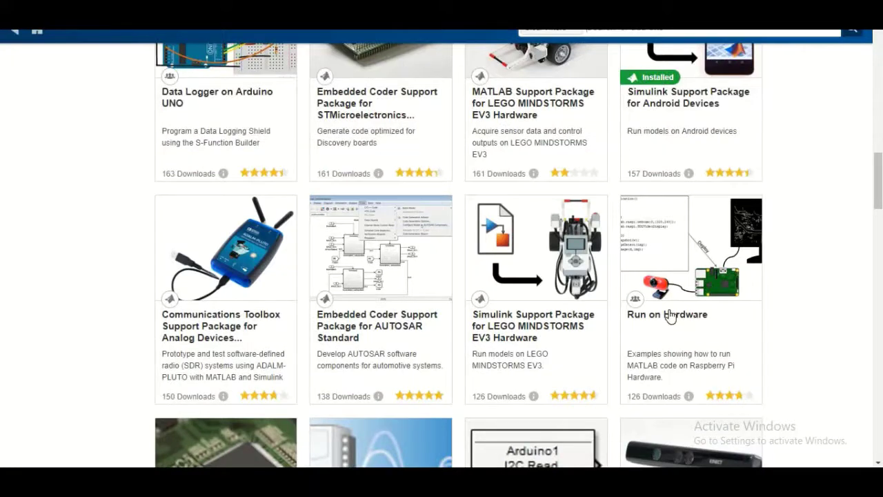
pyautogui.scroll(2, 670, 315)
pyautogui.scroll(1, 670, 315)
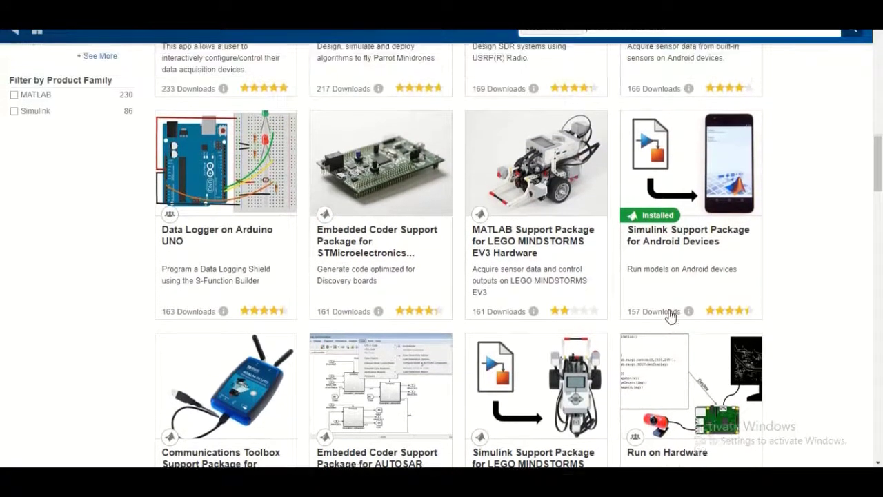
pyautogui.click(705, 256)
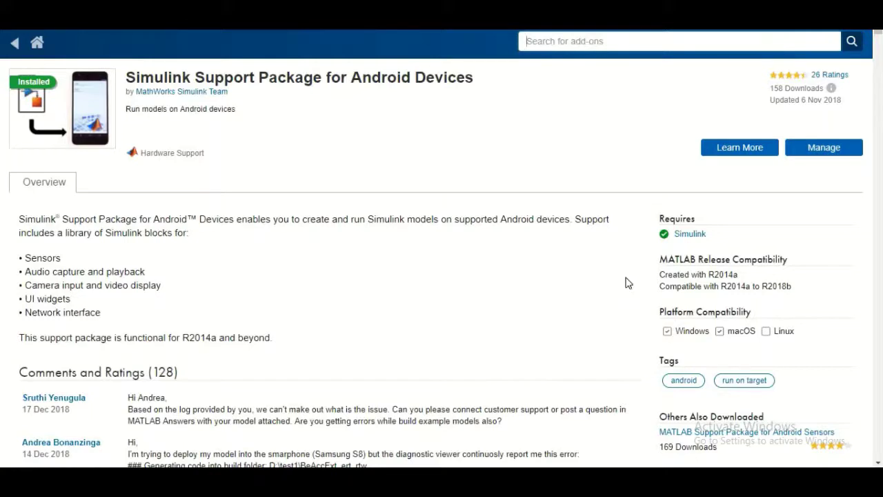
# - Review the MATLAB release compatibility of the Android support package and open its add-on management
pyautogui.tripleClick(762, 292)
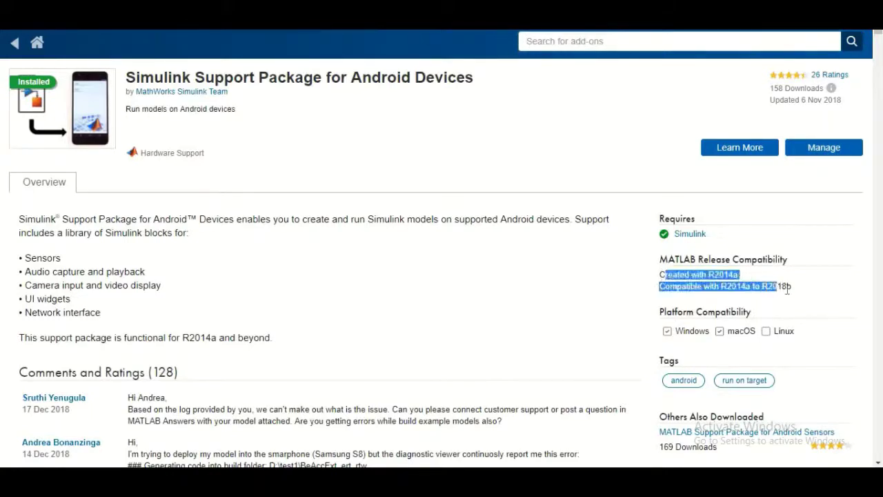
pyautogui.click(806, 293)
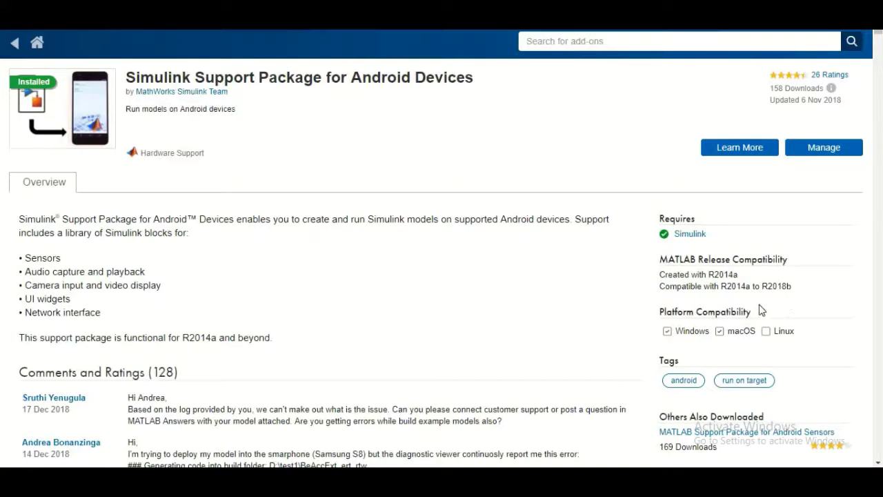
pyautogui.click(830, 150)
pyautogui.click(830, 151)
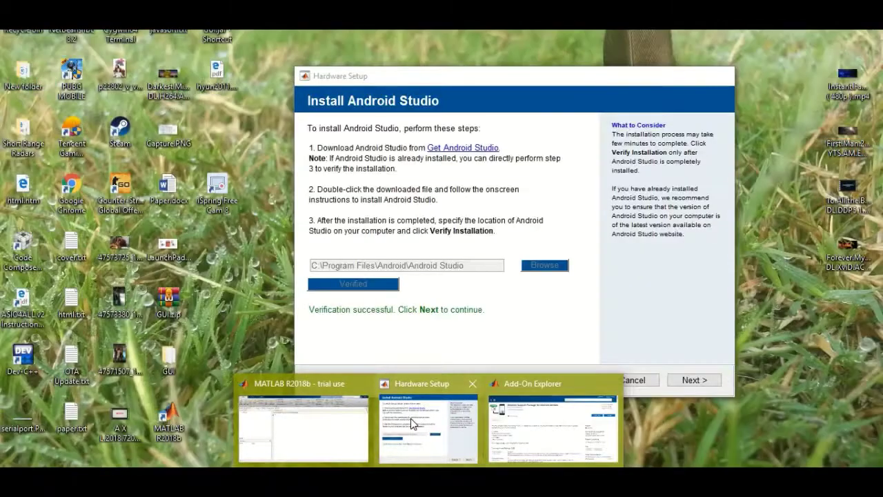
# - Recall the earlier android command at the MATLAB prompt without running it, and bring the Hardware Setup window to the front
pyautogui.click(411, 419)
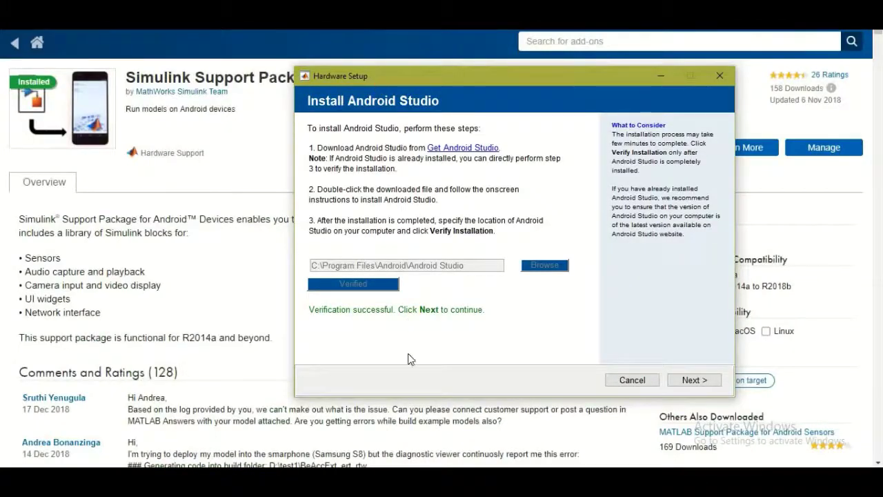
pyautogui.click(428, 483)
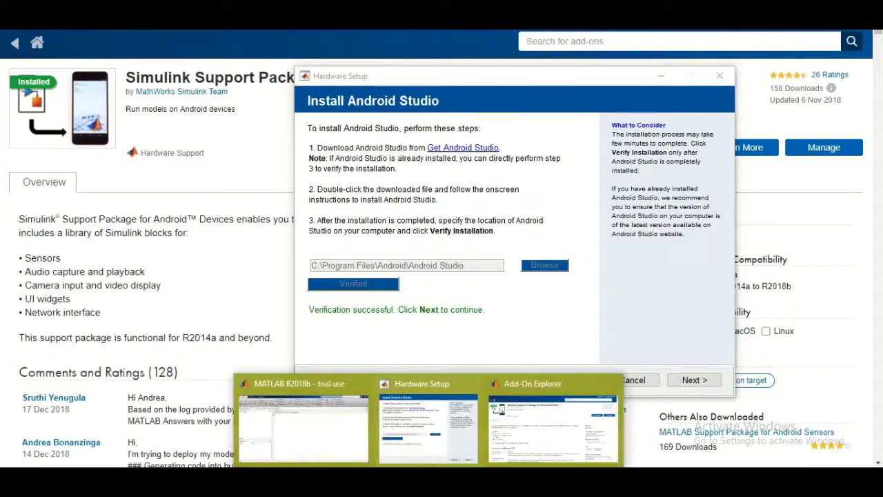
pyautogui.click(317, 410)
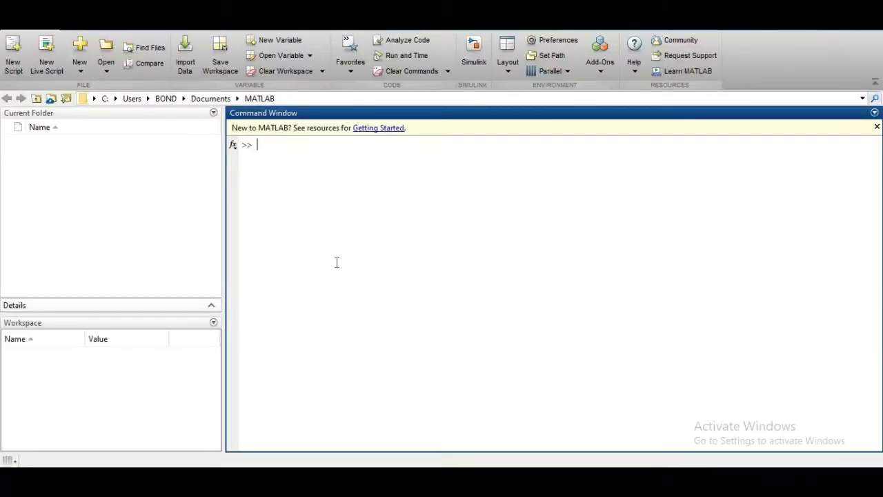
pyautogui.press('Up')
pyautogui.press('Up')
pyautogui.click(430, 467)
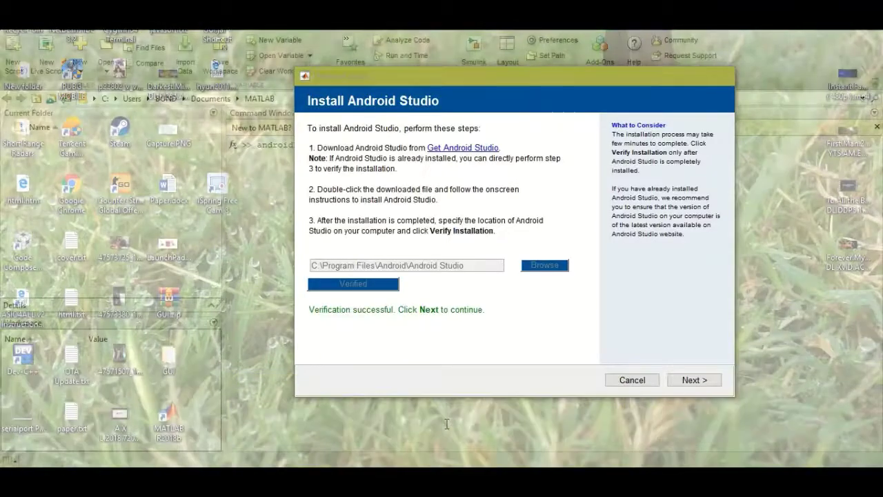
pyautogui.click(447, 427)
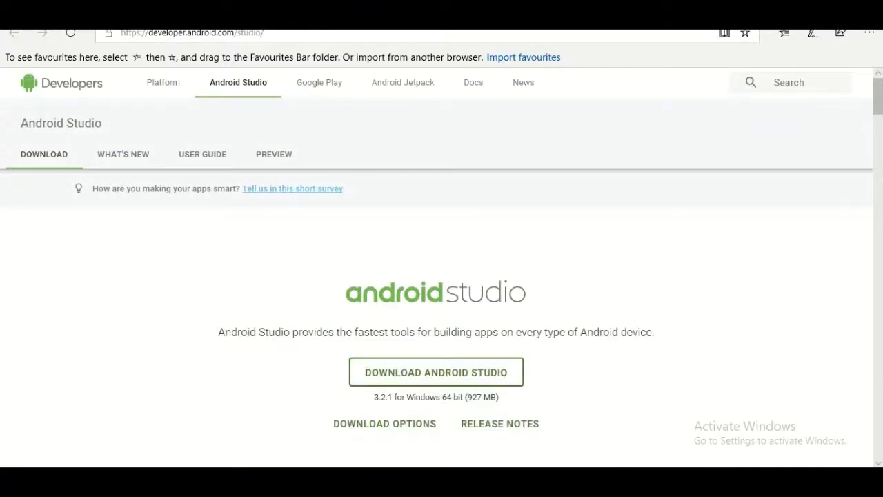
# - Return from the Android Studio download page to Hardware Setup and continue past the Android Studio installation page
pyautogui.click(390, 429)
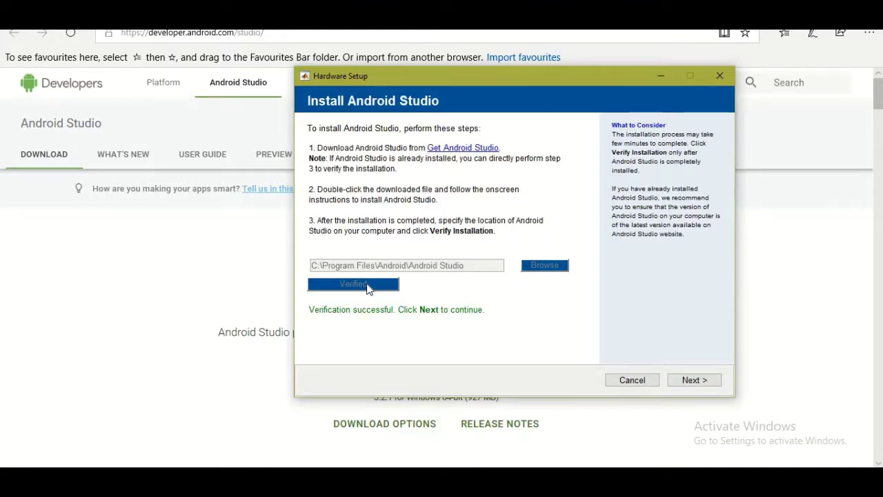
pyautogui.click(688, 384)
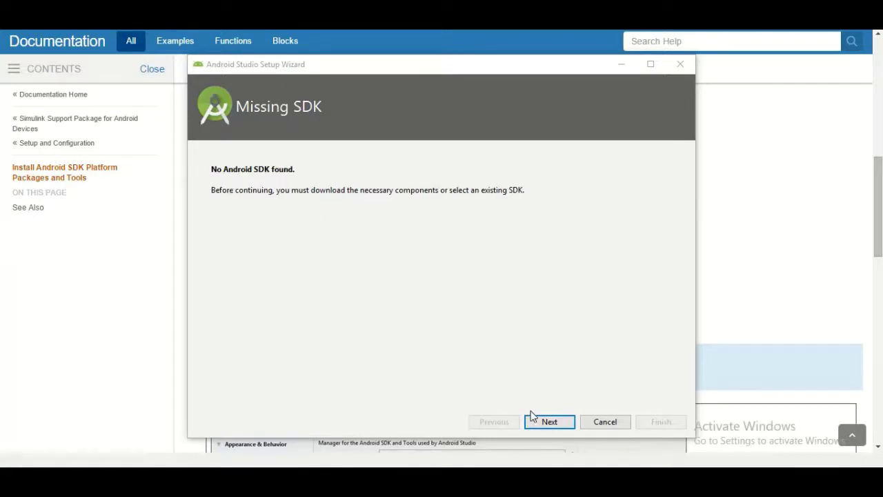
# - In the Android Studio Setup Wizard, accept the Android SDK and API 28 components, review the settings and start the download
pyautogui.click(549, 424)
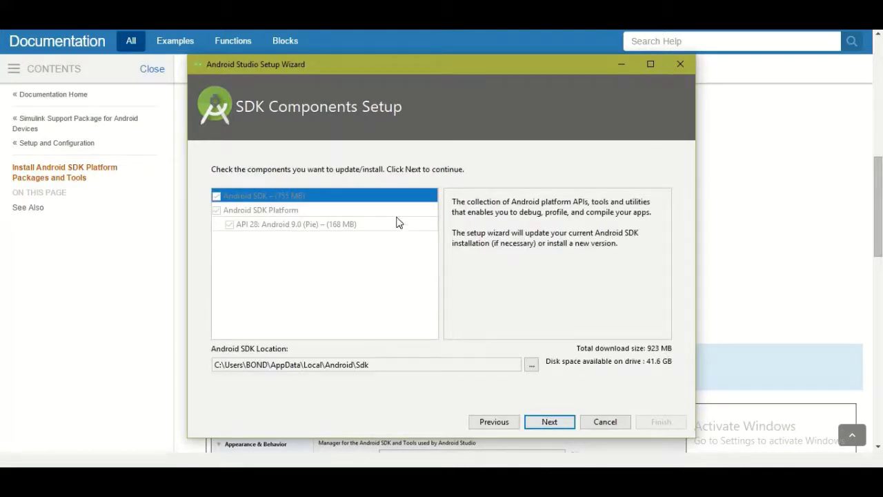
pyautogui.click(550, 424)
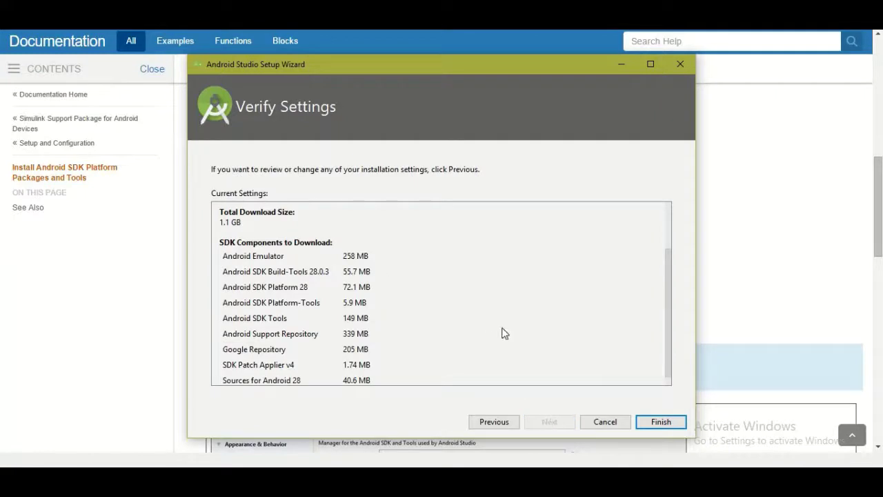
pyautogui.scroll(3, 505, 333)
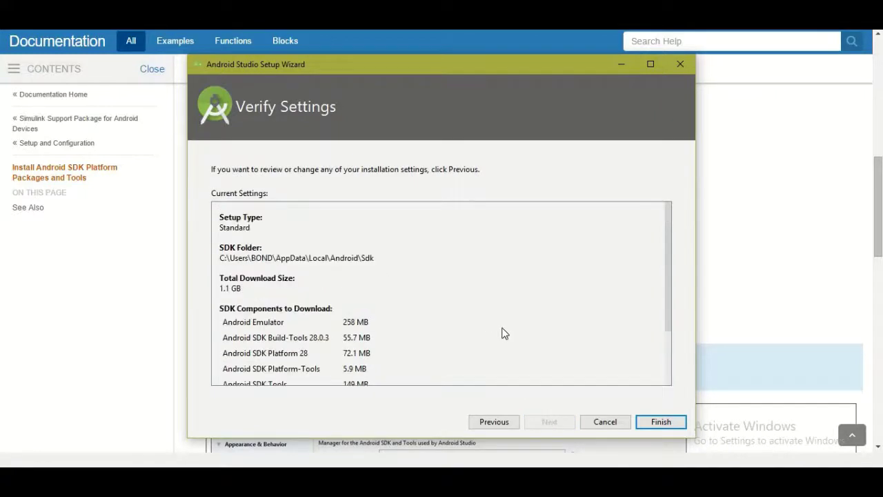
pyautogui.scroll(-1, 505, 333)
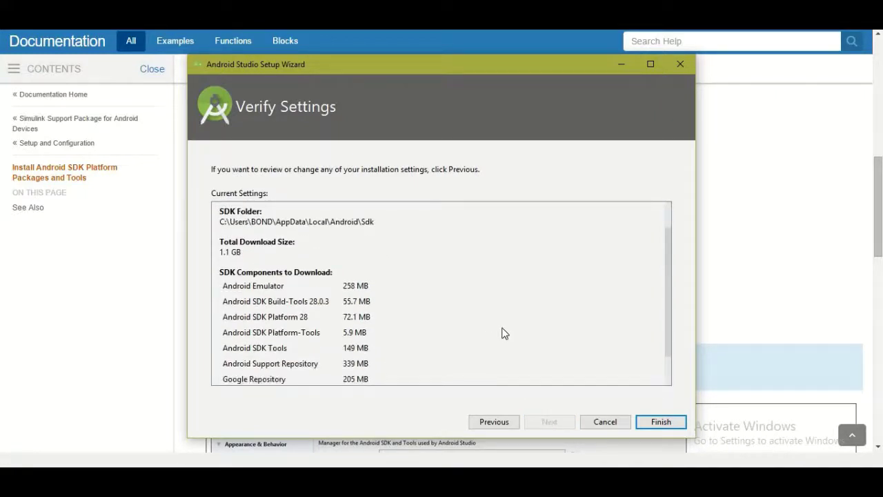
pyautogui.scroll(-2, 504, 333)
pyautogui.scroll(4, 504, 332)
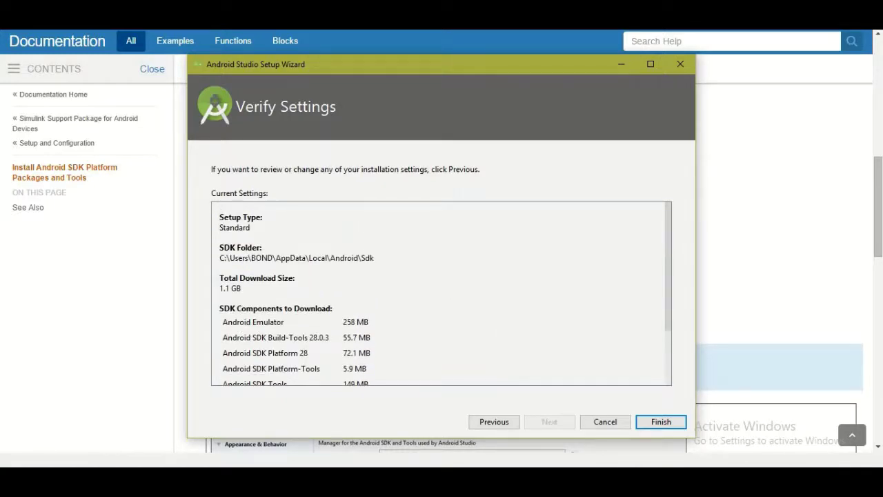
pyautogui.press('Return')
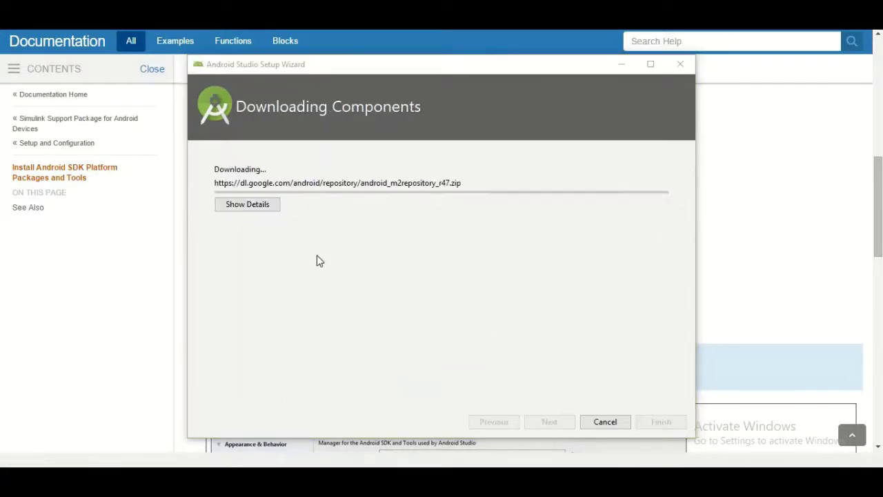
# - Show the component download details and finish the Android Studio Setup Wizard once the installation is done
pyautogui.click(241, 209)
pyautogui.click(240, 207)
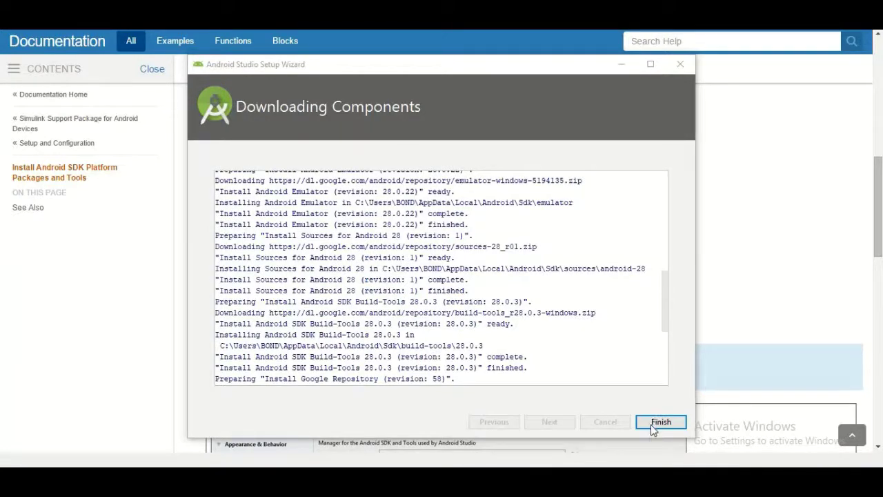
pyautogui.click(651, 424)
pyautogui.click(651, 425)
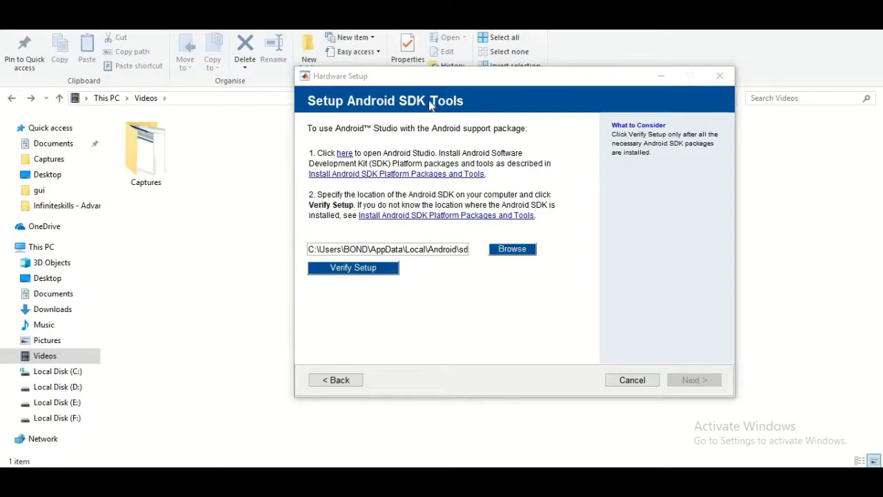
# - Verify the Android SDK tools in Hardware Setup, and open the SDK Manager from the Android Studio welcome window
pyautogui.click(363, 270)
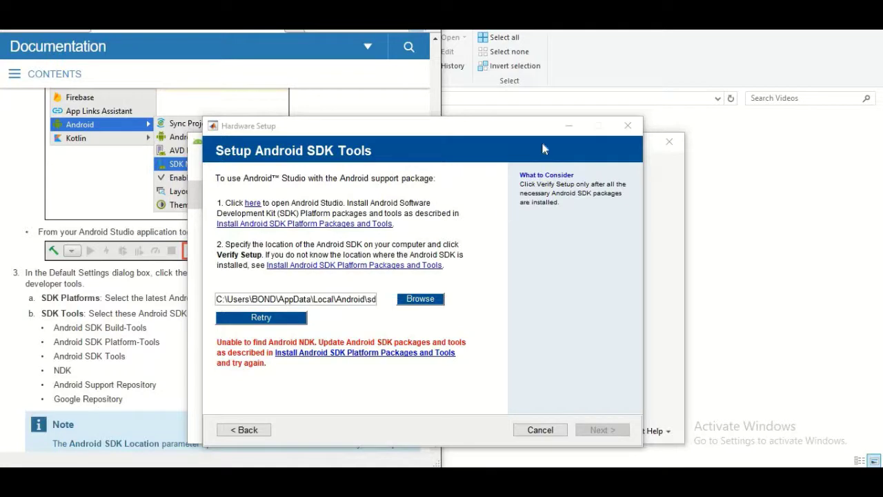
pyautogui.click(651, 215)
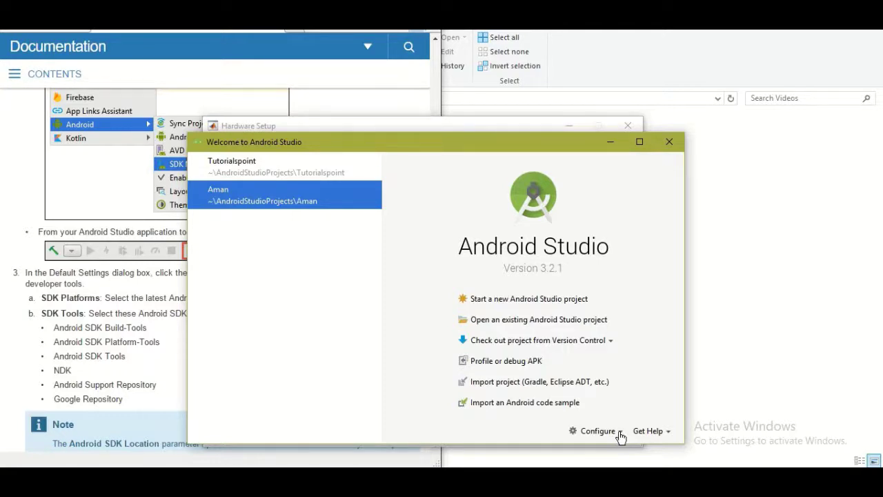
pyautogui.click(483, 79)
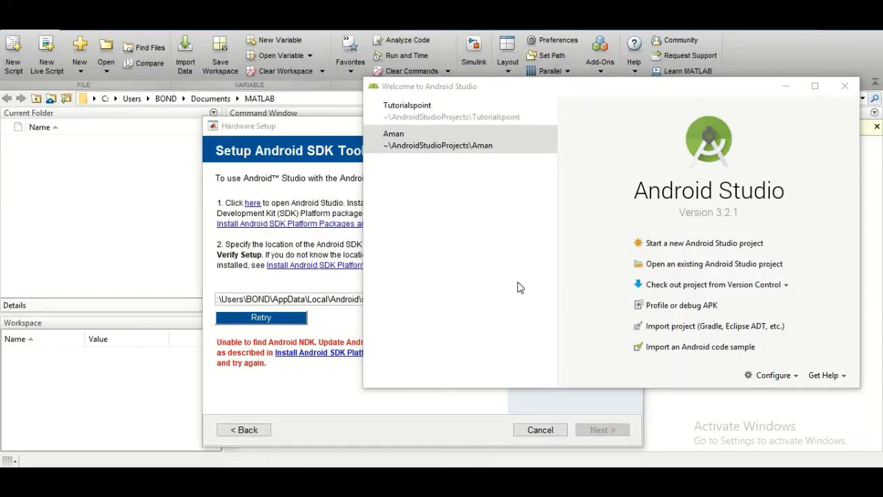
pyautogui.click(792, 376)
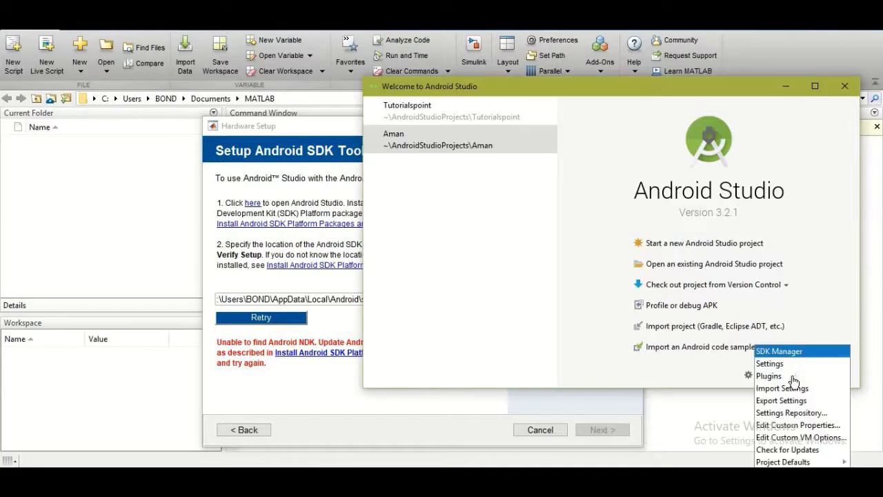
pyautogui.click(779, 352)
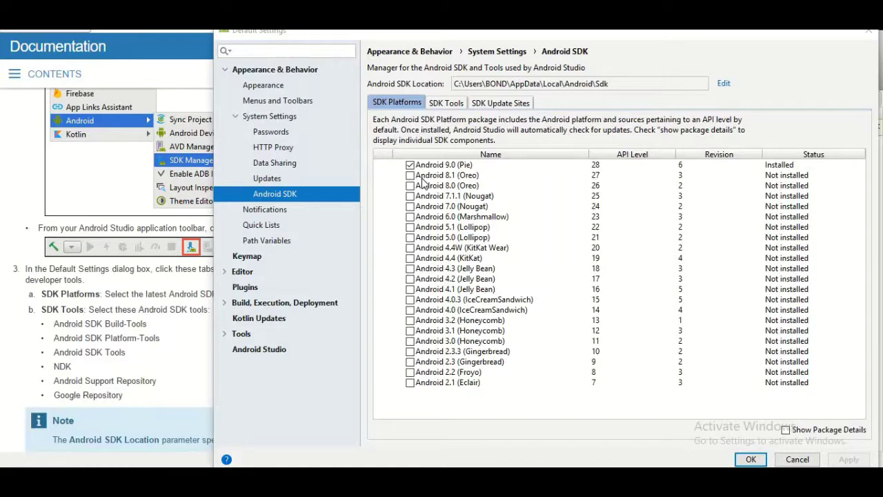
# - Install the NDK from the SDK tools, accepting the android-sdk-license, and close the SDK settings when the installation is done
pyautogui.click(447, 103)
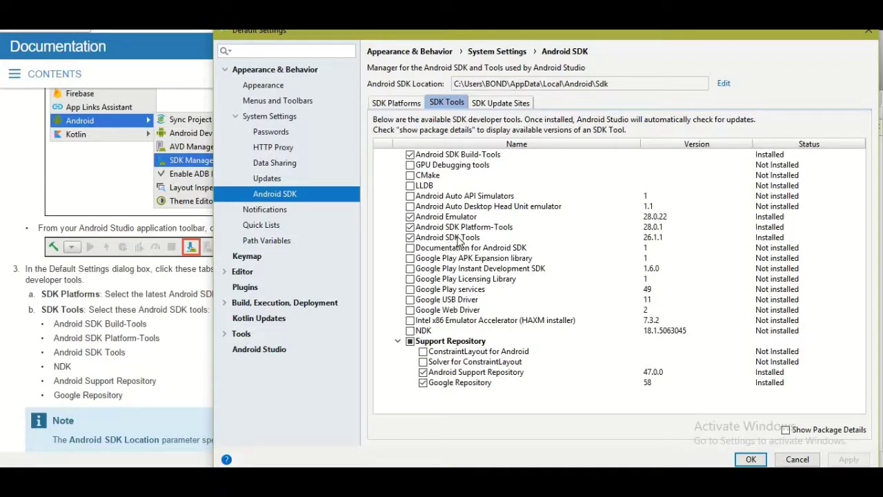
pyautogui.click(411, 332)
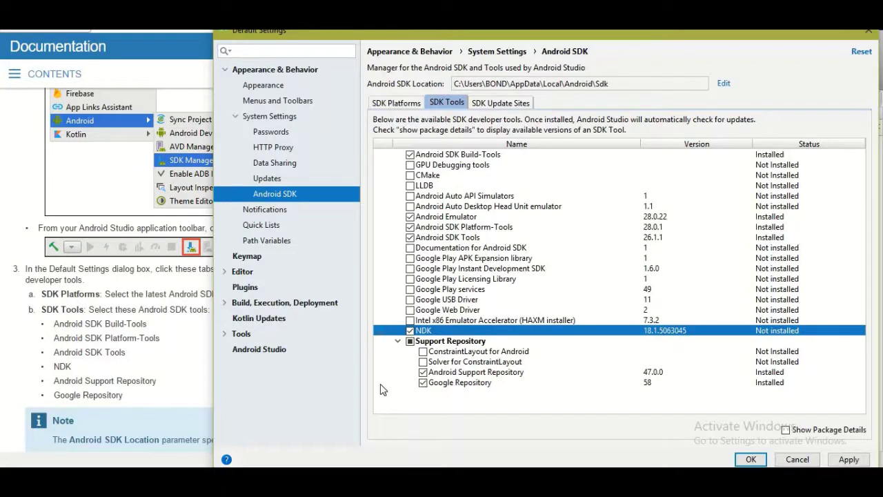
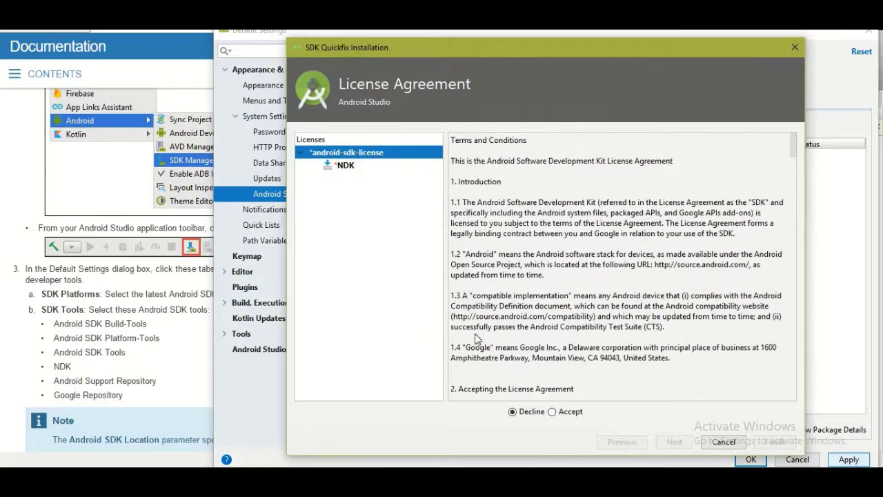
pyautogui.click(567, 416)
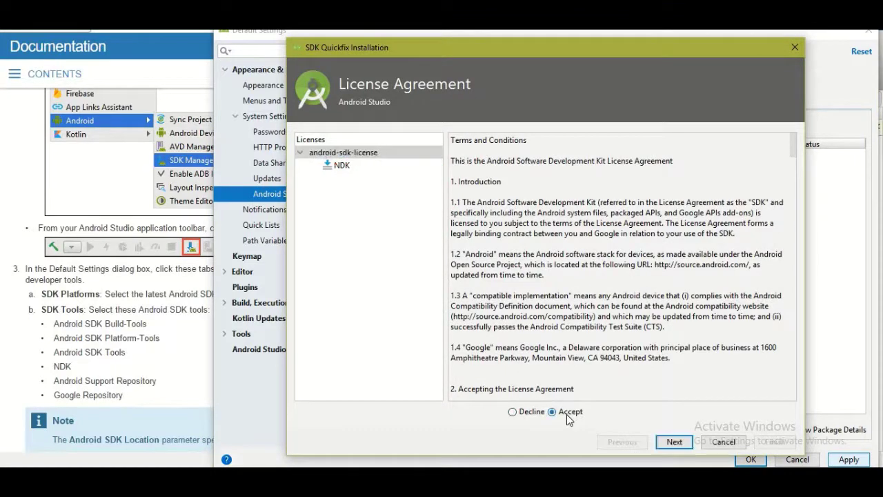
pyautogui.click(675, 445)
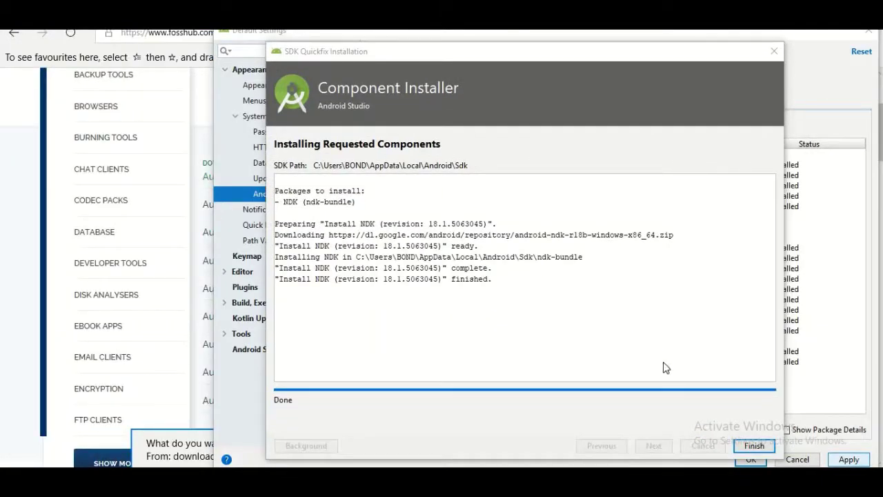
pyautogui.click(742, 444)
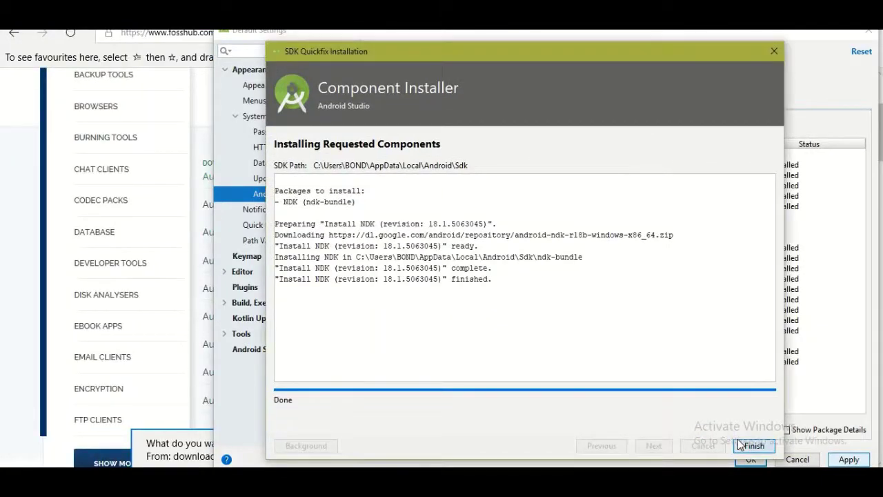
pyautogui.click(837, 461)
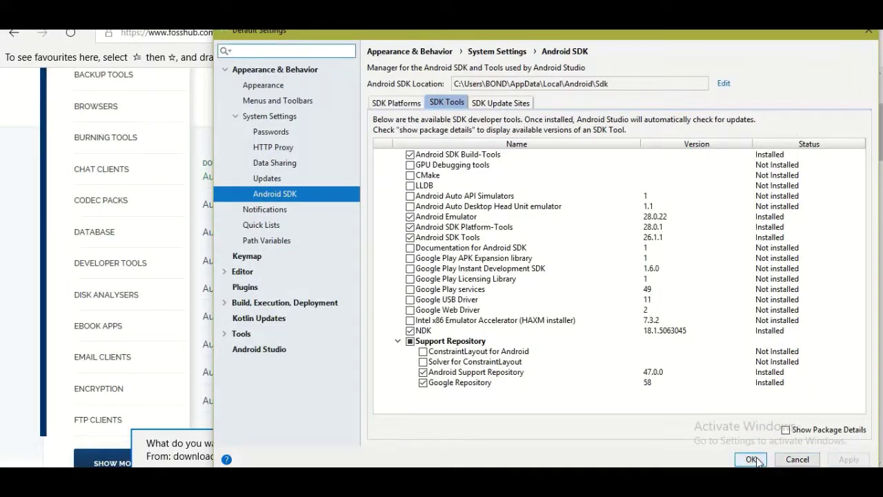
pyautogui.click(754, 460)
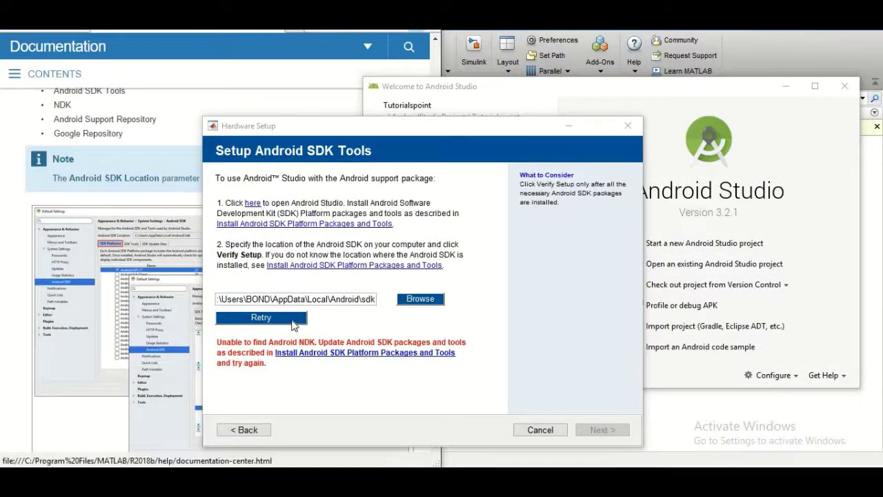
# - Verify the Android SDK tools again in Hardware Setup and continue past the developer options and USB debugging instructions
pyautogui.click(294, 325)
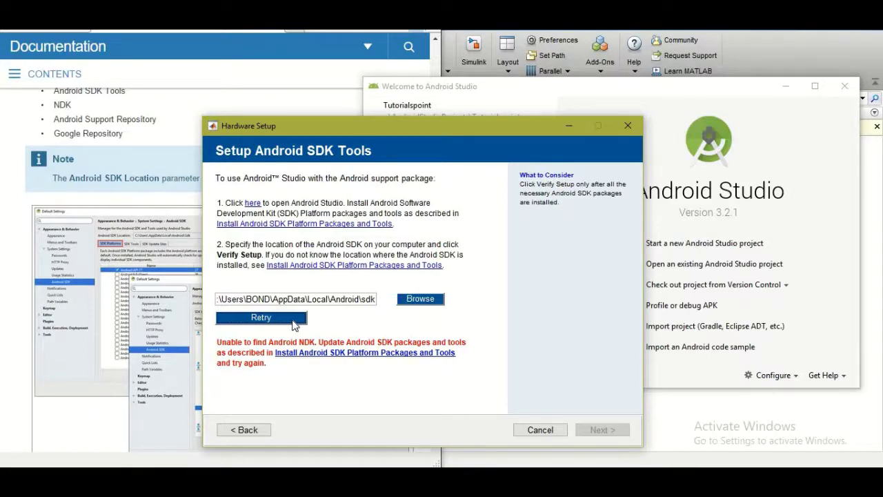
pyautogui.click(292, 320)
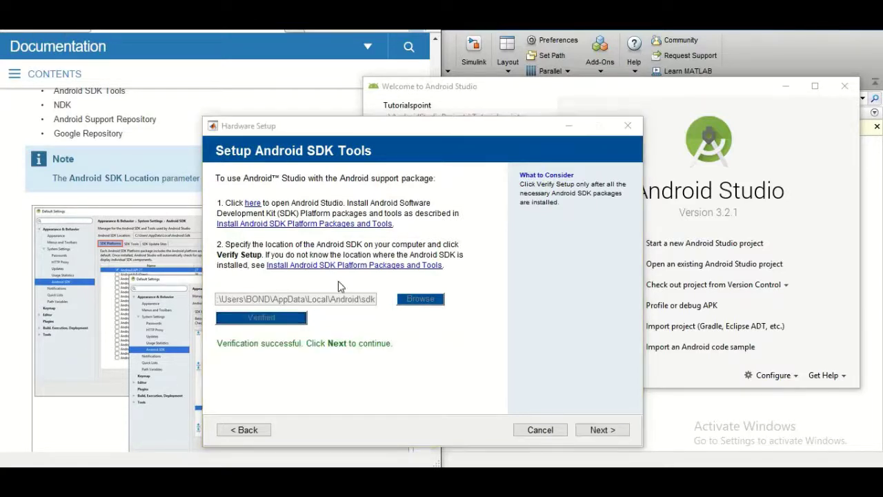
pyautogui.click(587, 430)
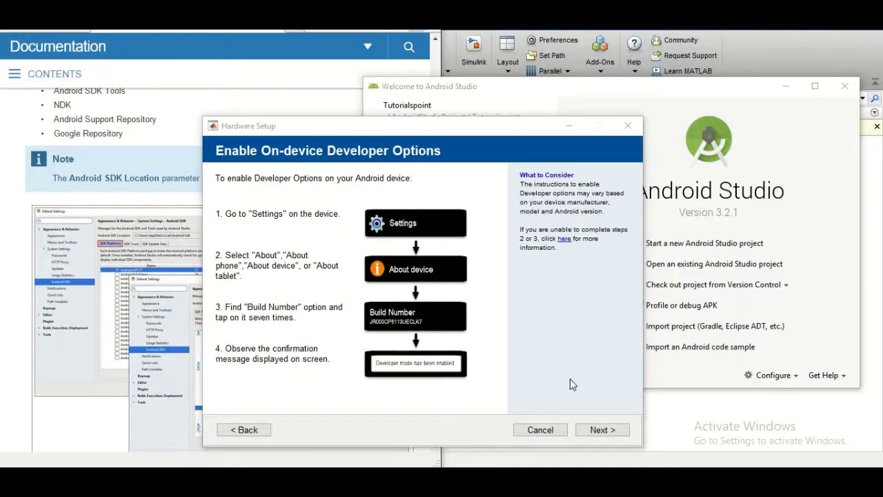
pyautogui.click(599, 430)
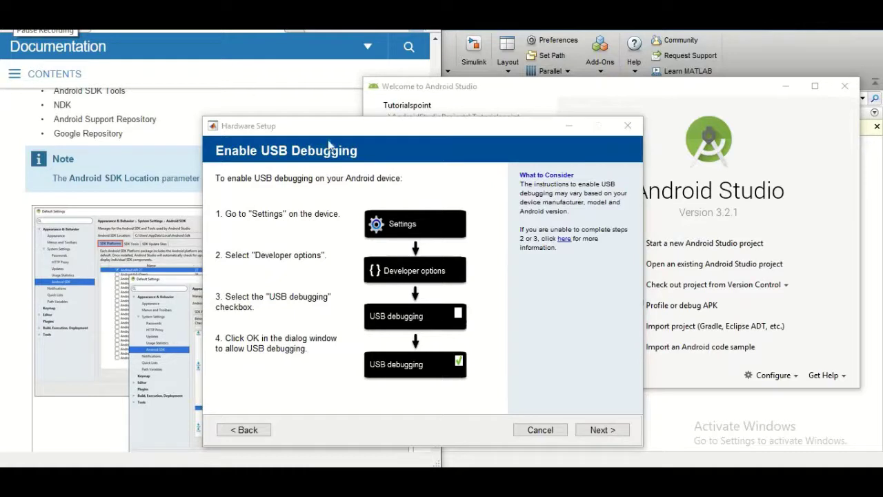
pyautogui.click(601, 430)
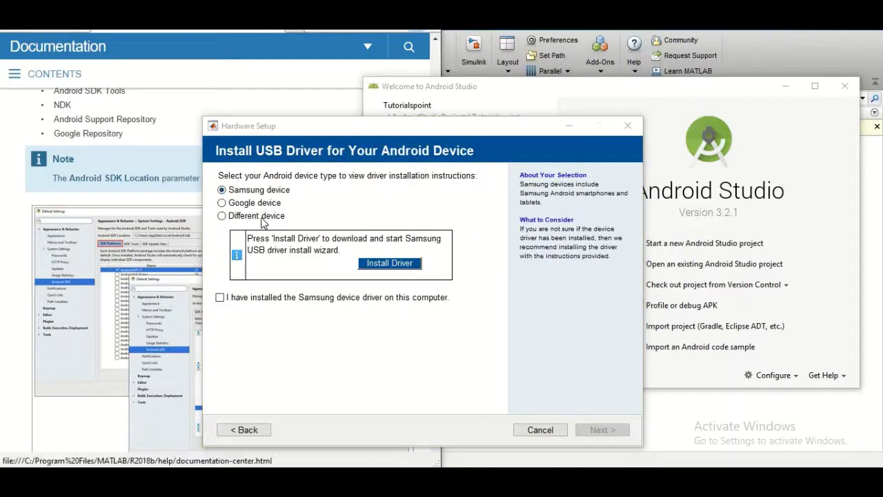
# - Choose Different device as the Android device type and download the Xiaomi USB driver via the OEM drivers page
pyautogui.click(263, 218)
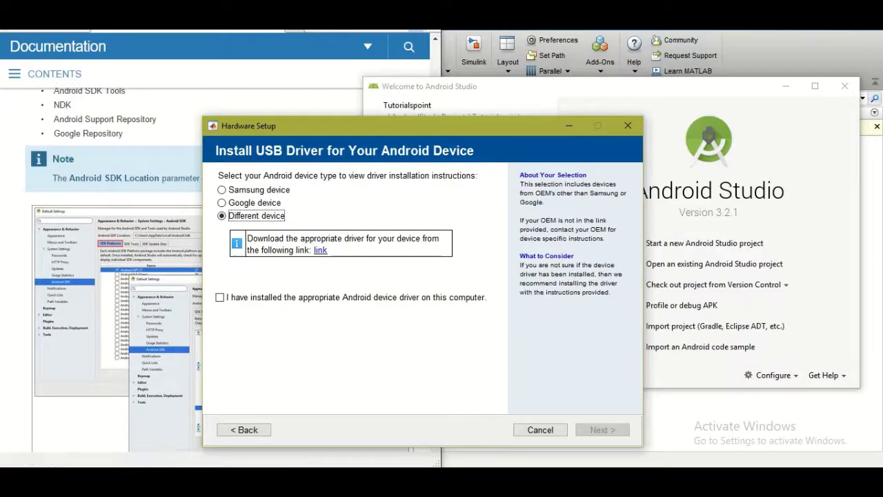
pyautogui.click(320, 252)
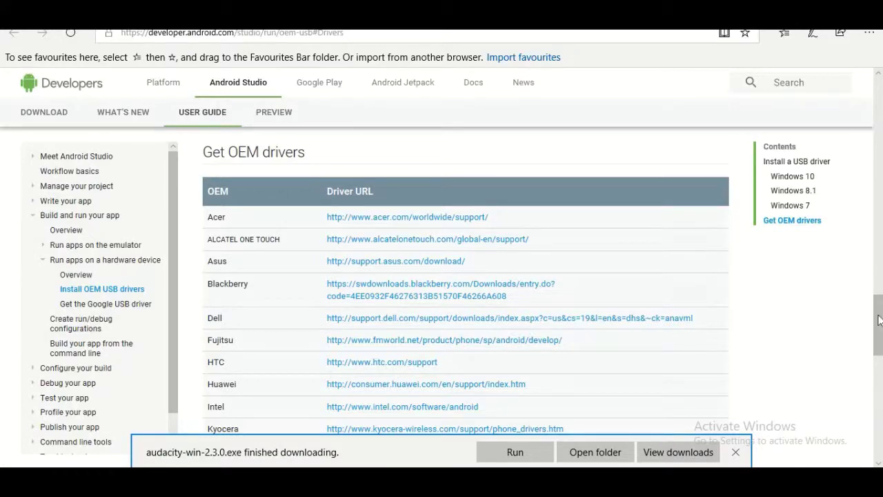
pyautogui.moveTo(880, 334); pyautogui.dragTo(879, 371)
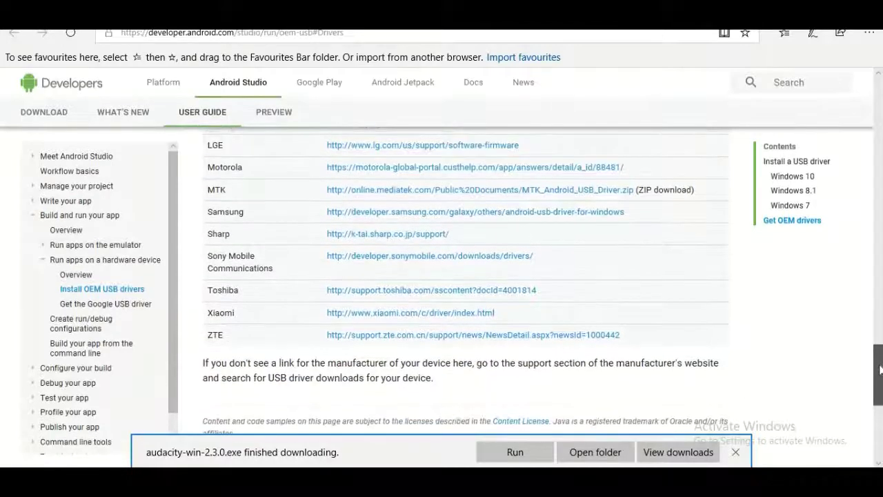
pyautogui.click(469, 319)
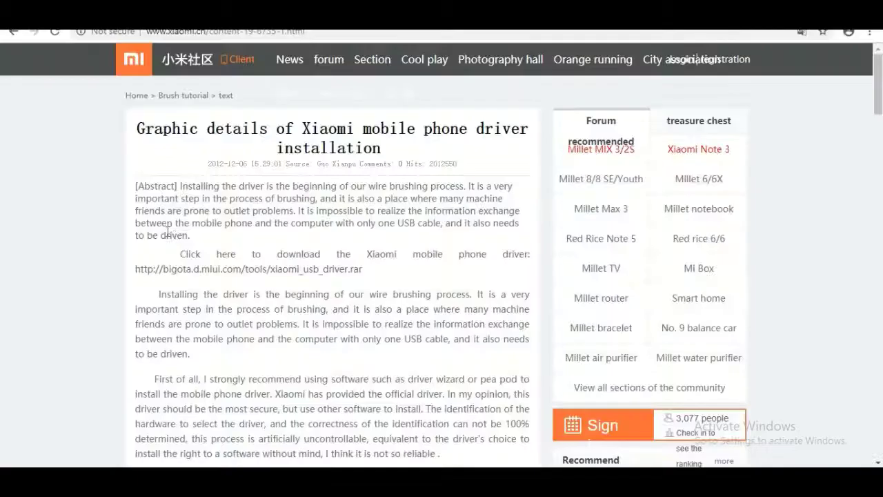
pyautogui.click(186, 271)
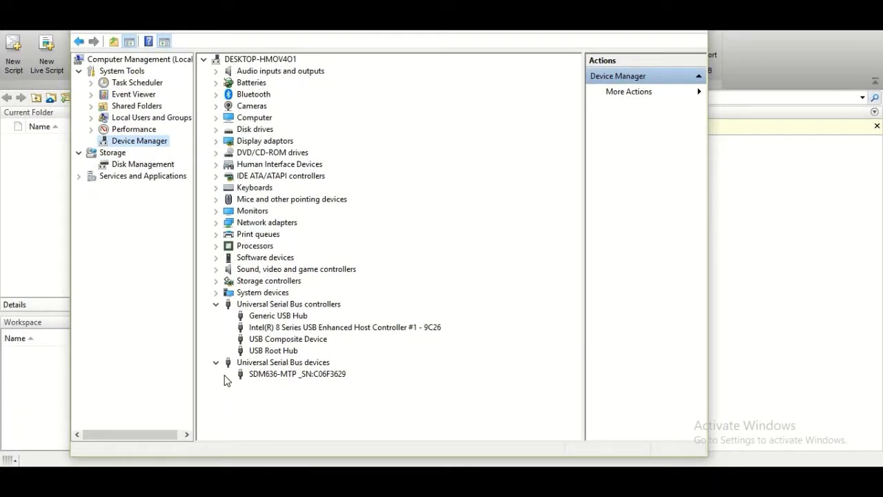
# - Start a driver update for the SDM636-MTP USB device in Device Manager, choosing to browse the computer for driver software
pyautogui.click(276, 376)
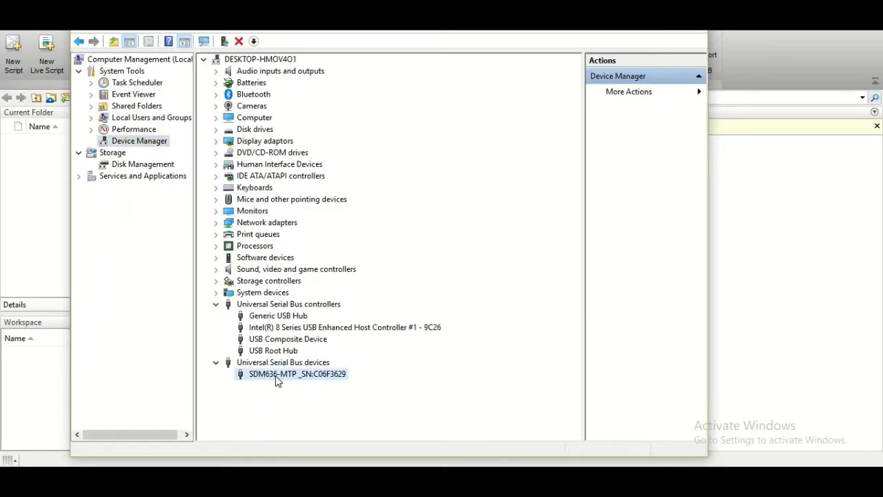
pyautogui.rightClick(275, 375)
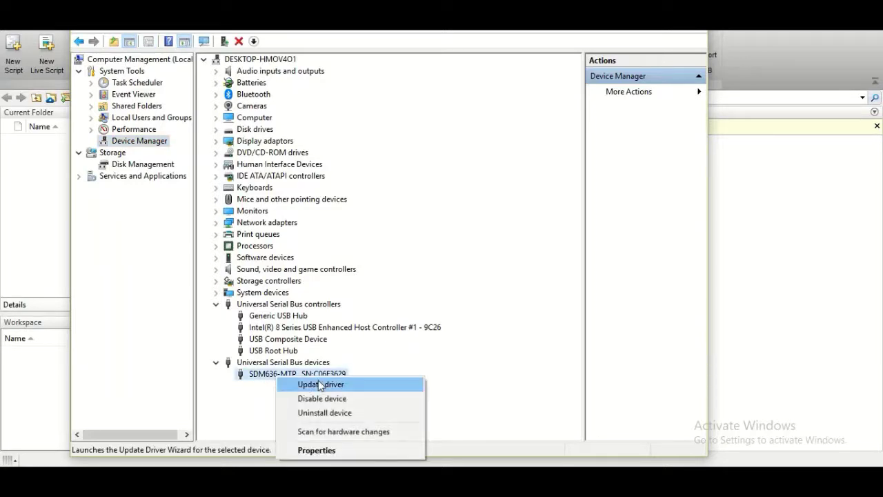
pyautogui.click(320, 385)
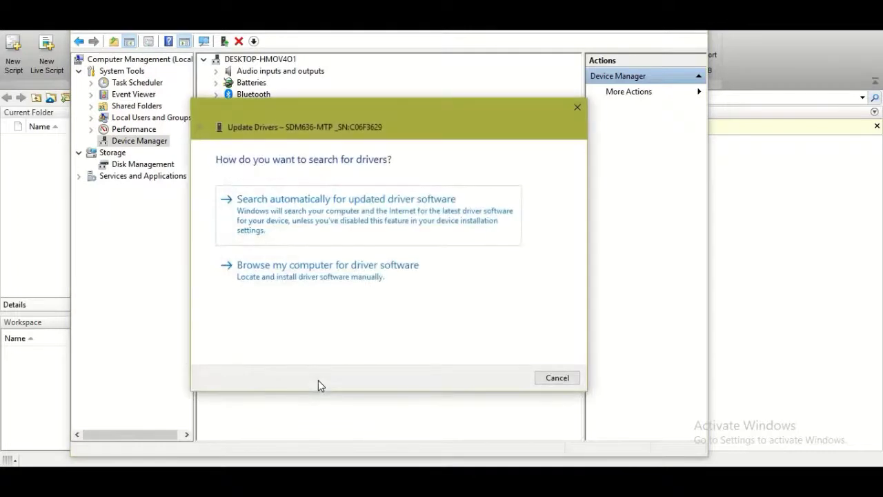
pyautogui.click(288, 272)
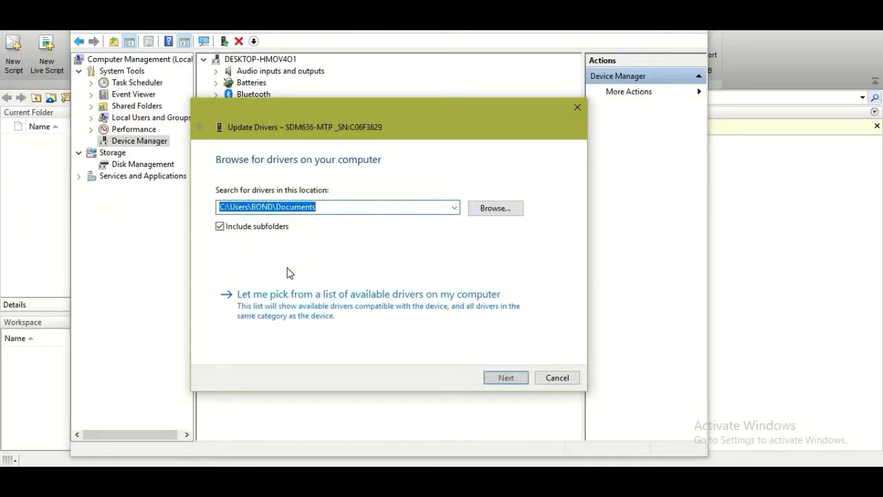
# - Run the driver update from the xiaomi_usb_driver folder on the Desktop, and close the update wizard and Computer Management
pyautogui.click(509, 210)
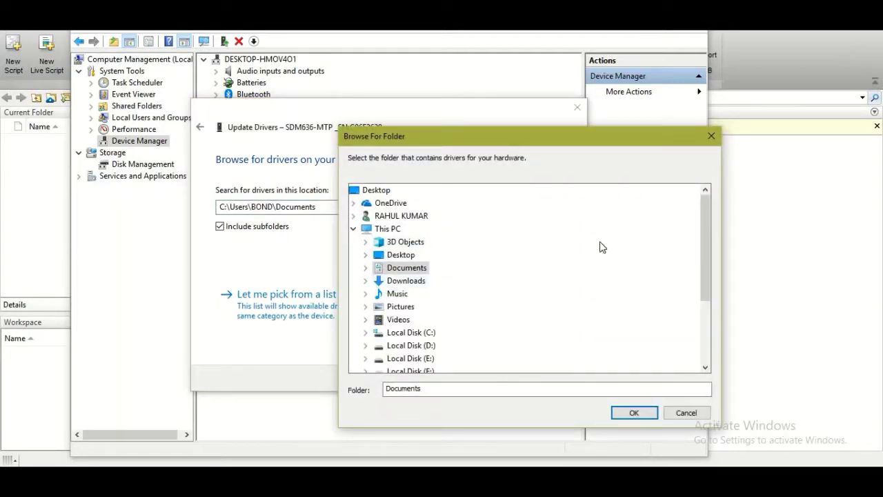
pyautogui.click(388, 257)
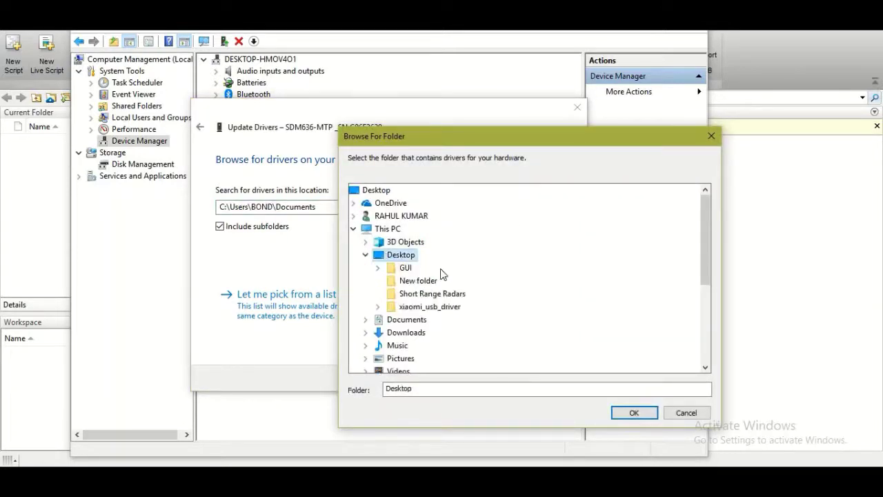
pyautogui.click(436, 307)
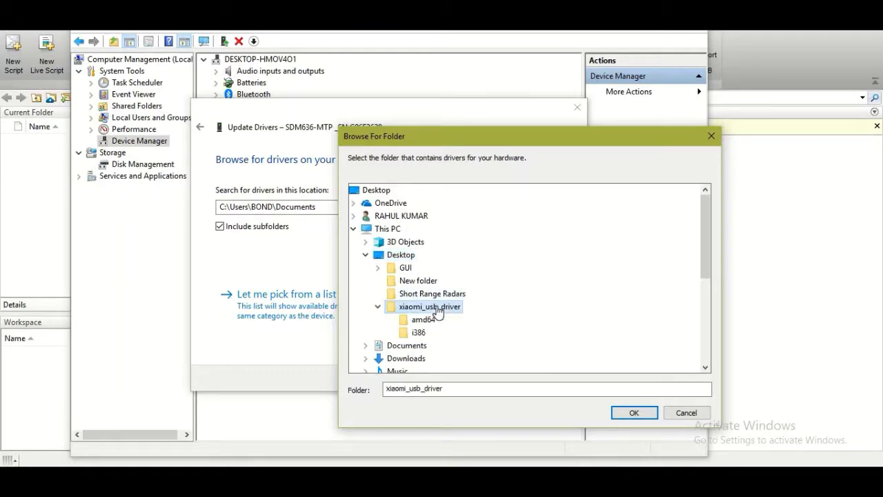
pyautogui.click(625, 415)
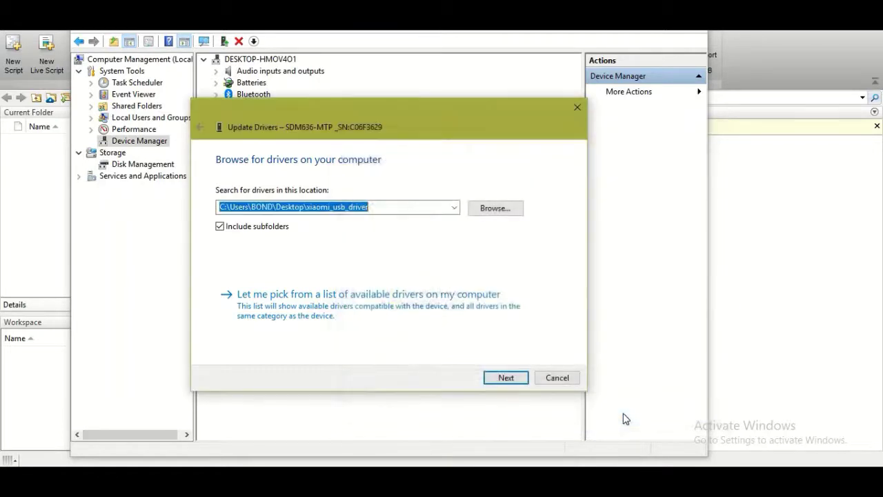
pyautogui.click(512, 380)
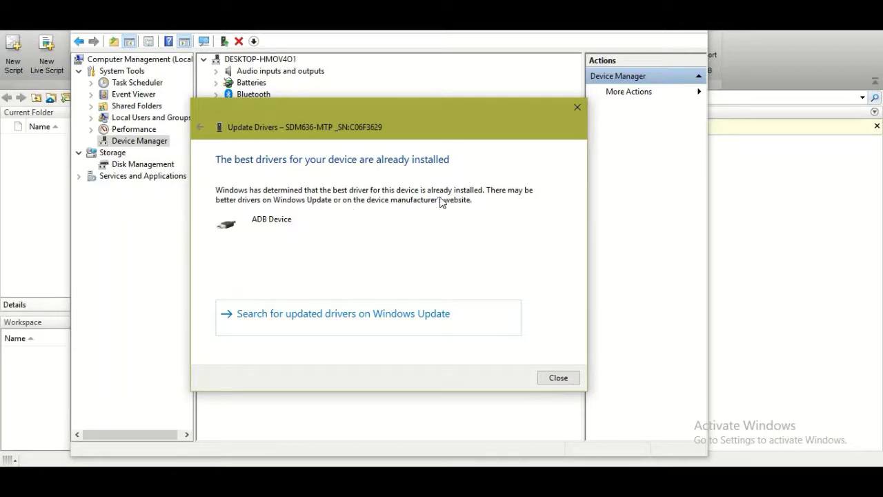
pyautogui.click(545, 378)
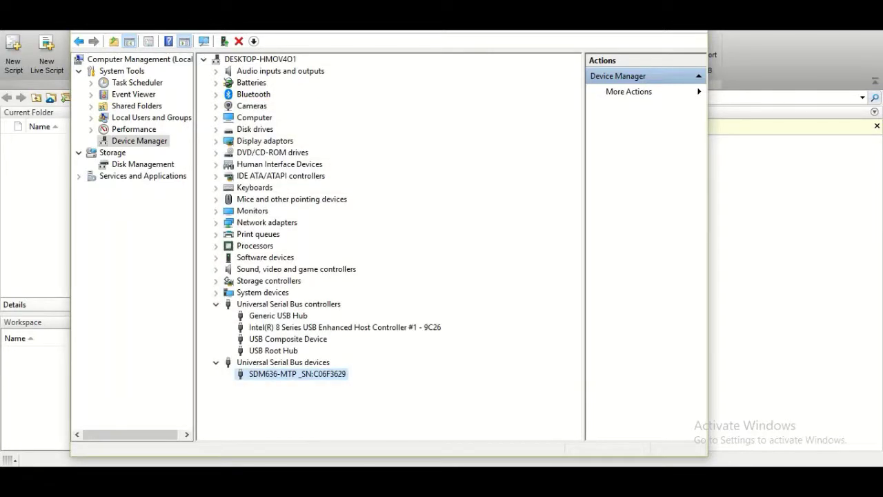
pyautogui.hotkey('alt', 'F4')
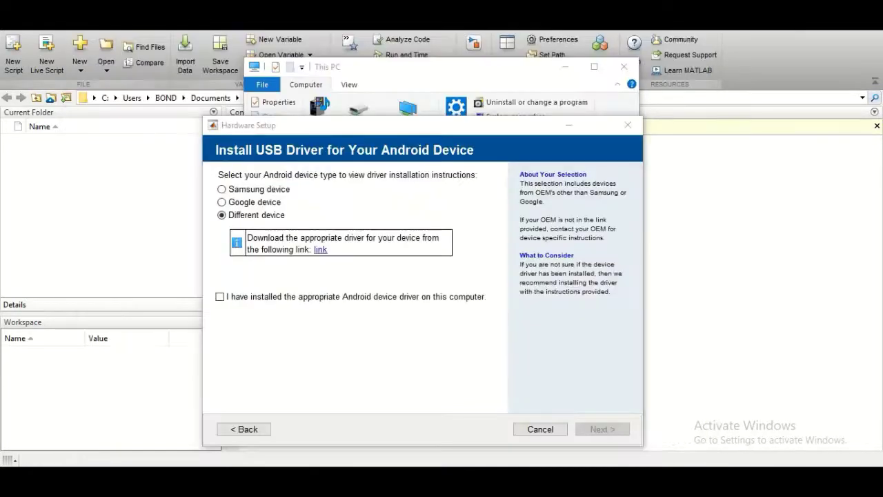
# - Confirm in Hardware Setup that the appropriate Android device driver is installed, and continue past the device connection instructions
pyautogui.click(221, 300)
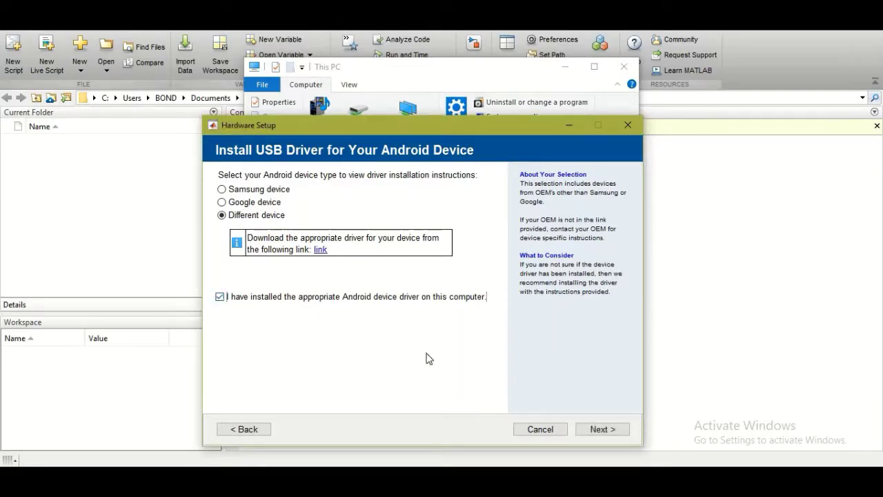
pyautogui.click(602, 430)
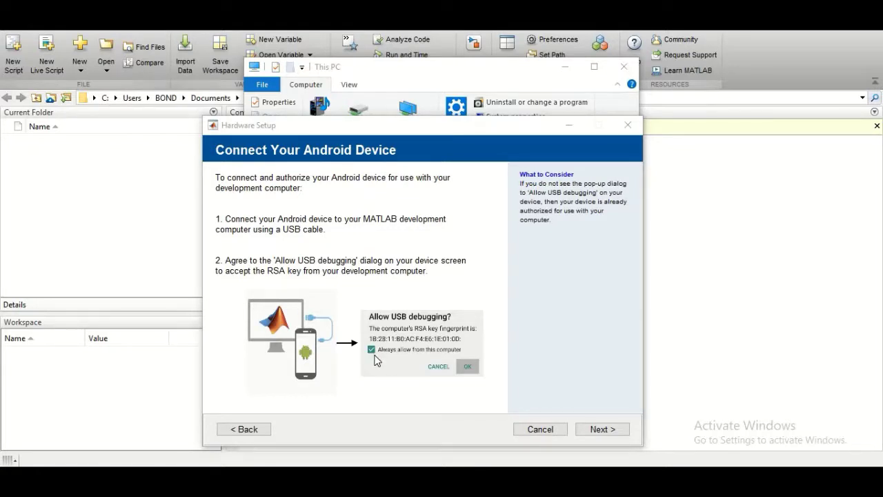
pyautogui.click(600, 431)
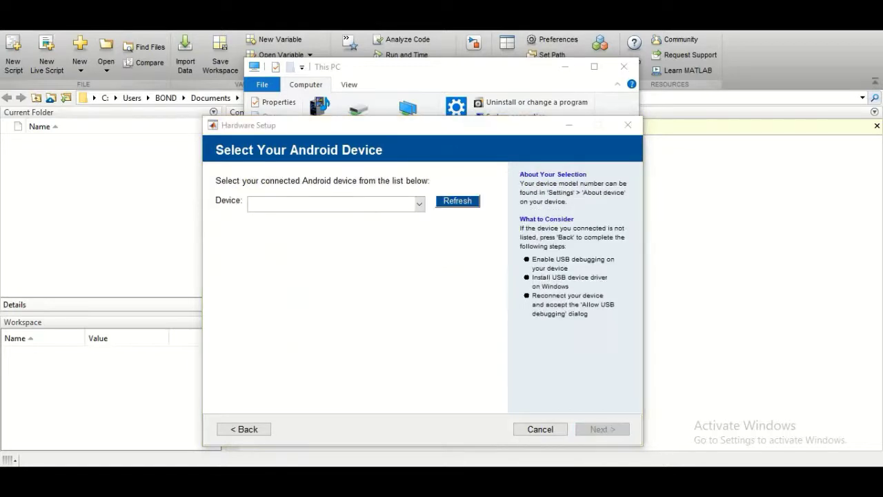
# - Refresh the list of connected Android devices and select the Xiaomi Redmi Note 5 Pro
pyautogui.click(451, 205)
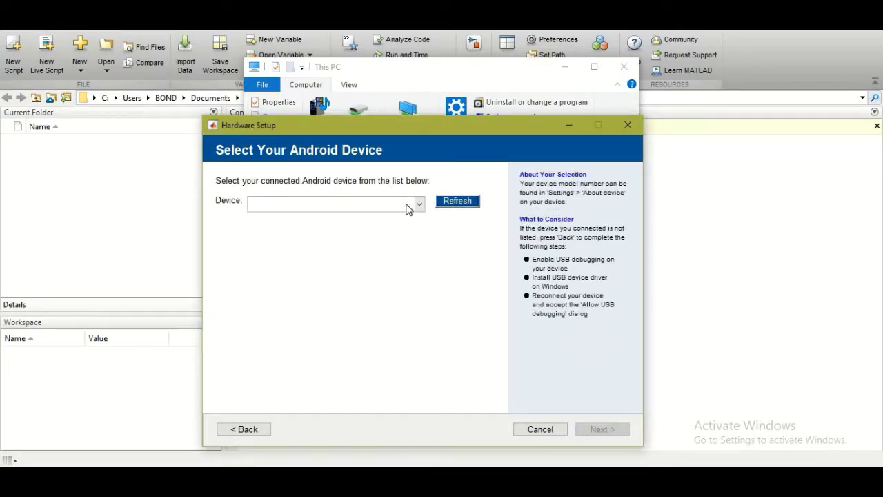
pyautogui.click(416, 206)
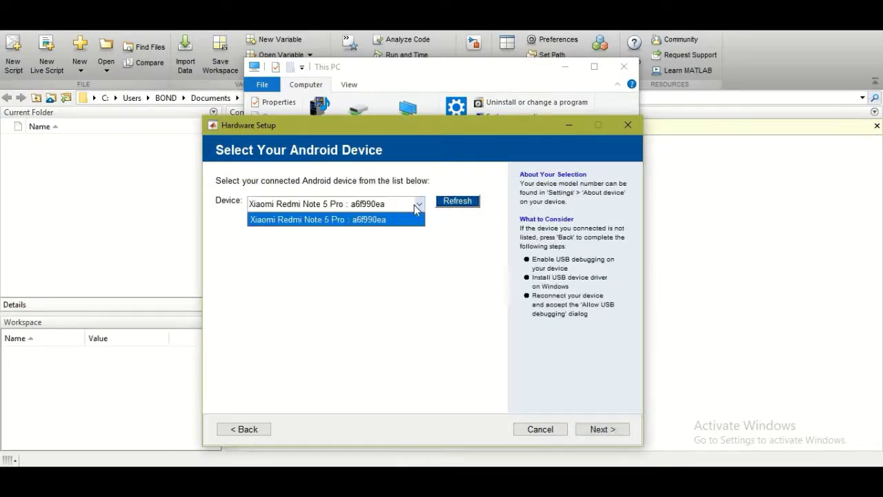
pyautogui.click(407, 220)
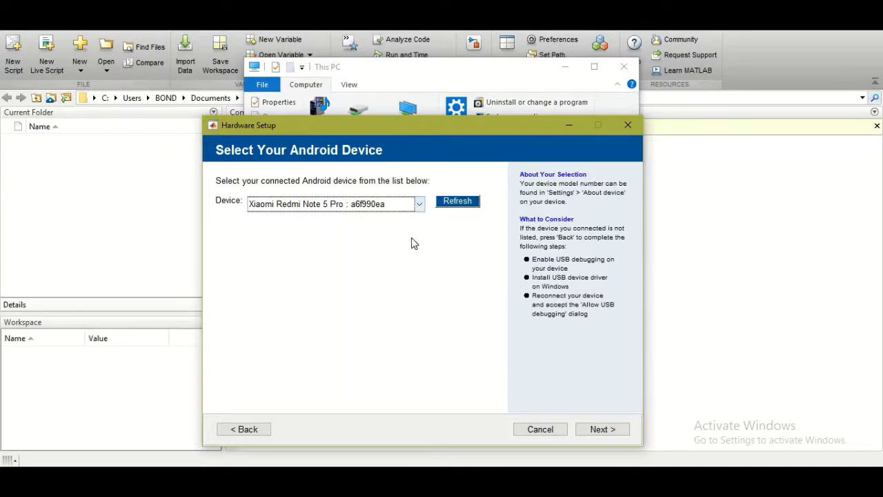
# - Continue with the selected device past the verification preparation page and start verifying the installation
pyautogui.click(601, 431)
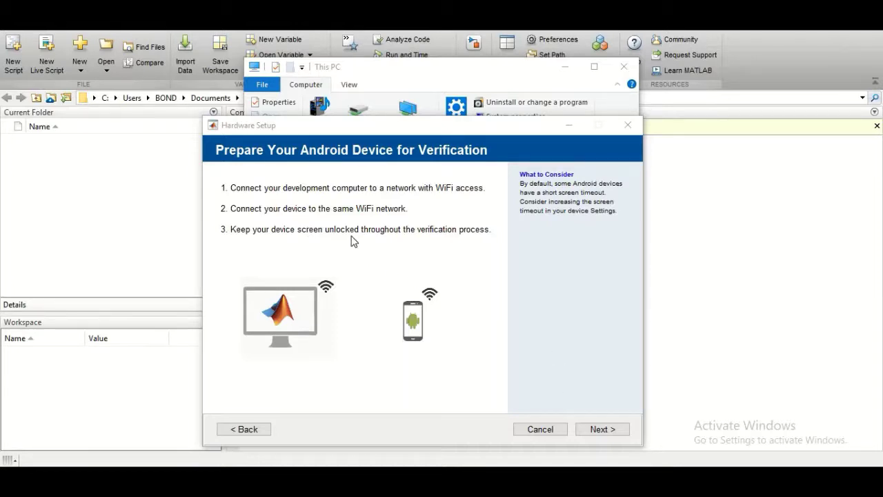
pyautogui.click(583, 429)
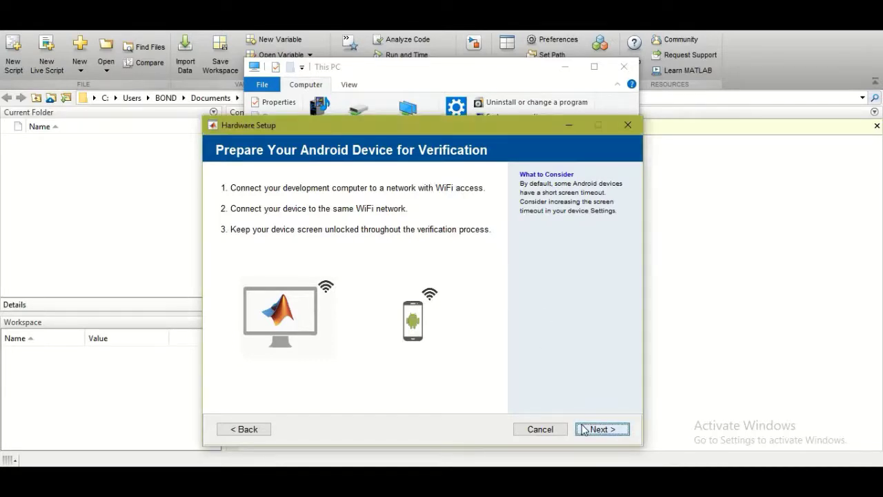
pyautogui.click(583, 429)
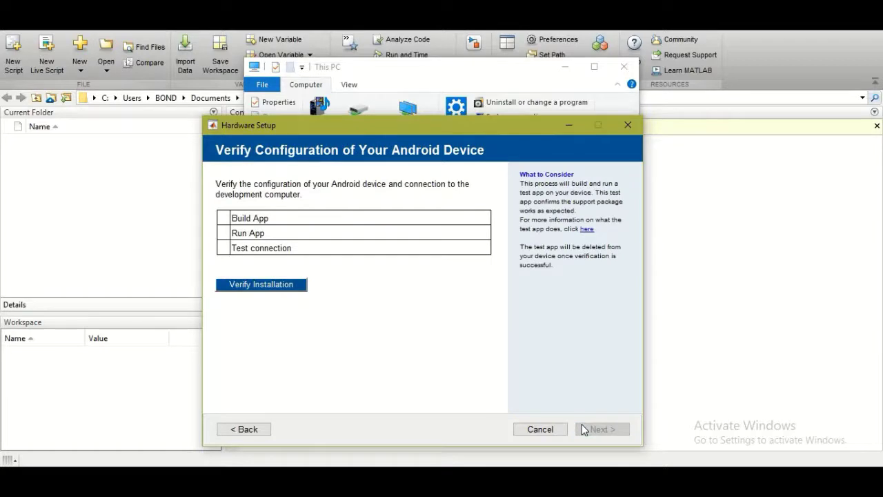
pyautogui.click(272, 286)
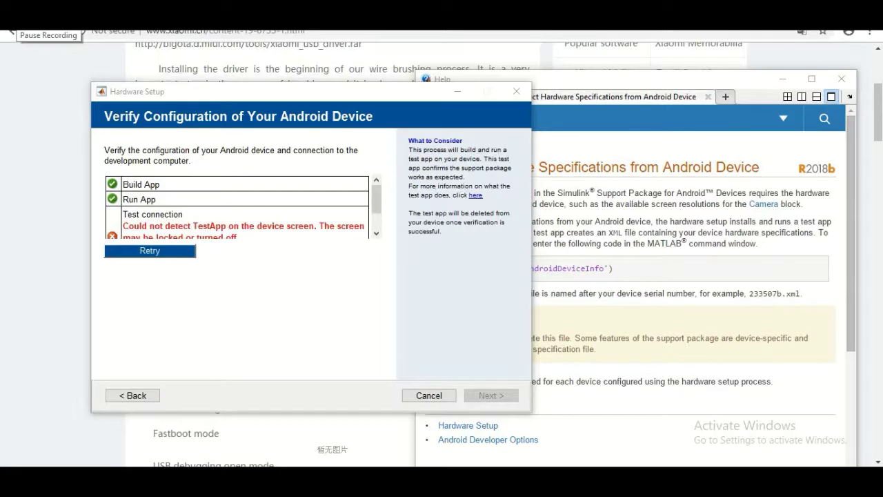
# - Read the full Test connection result and consult the accepted MATLAB Answers post on the Androidfix workaround
pyautogui.click(379, 208)
pyautogui.scroll(-1, 376, 202)
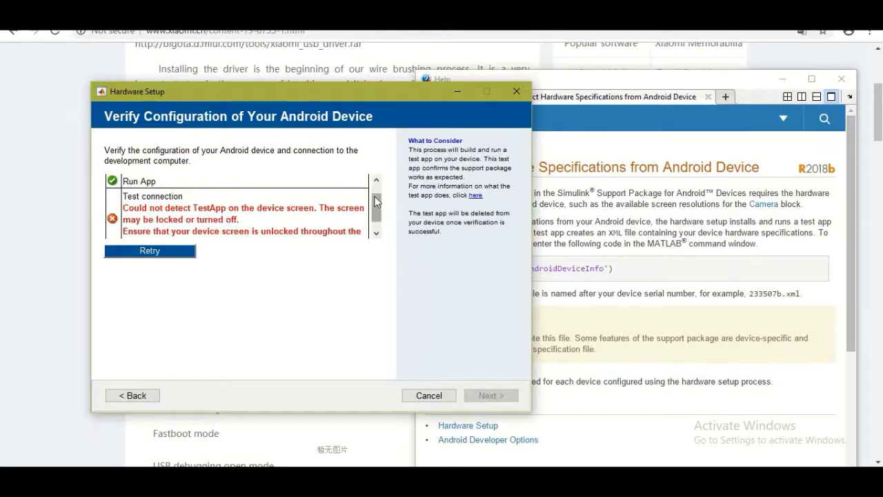
pyautogui.scroll(-1, 377, 212)
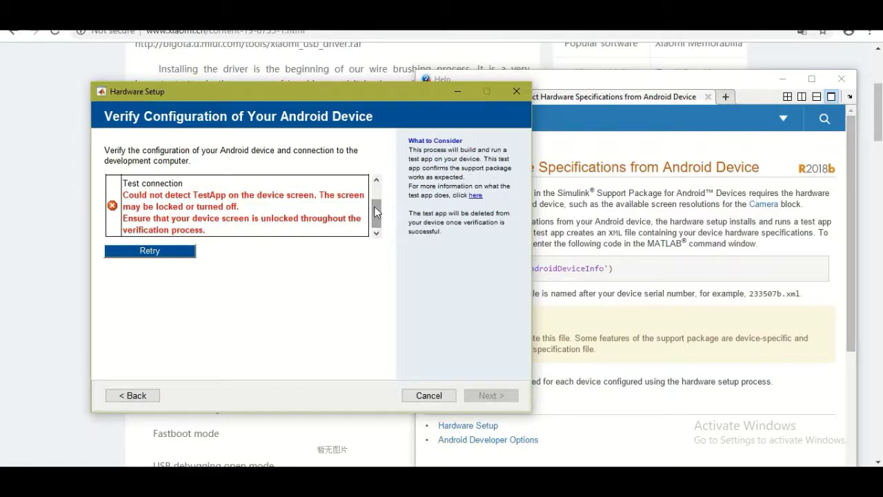
pyautogui.scroll(2, 376, 209)
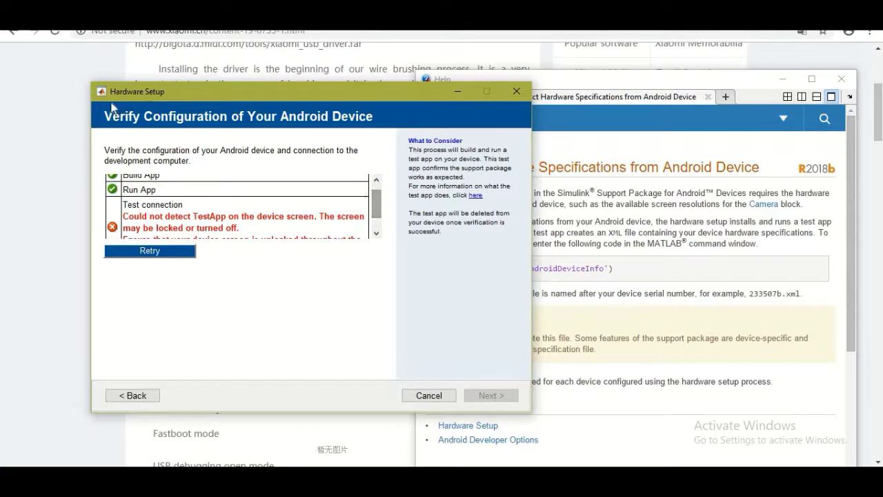
pyautogui.hotkey('alt', 'Tab')
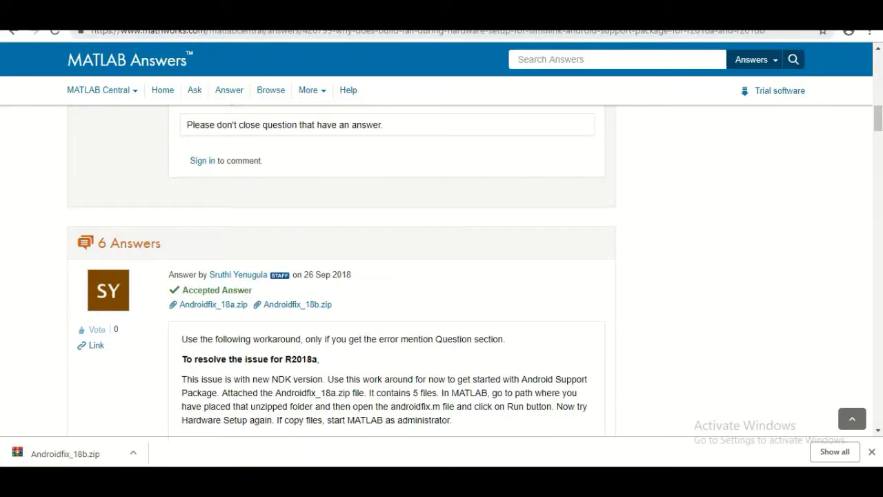
pyautogui.scroll(-3, 279, 385)
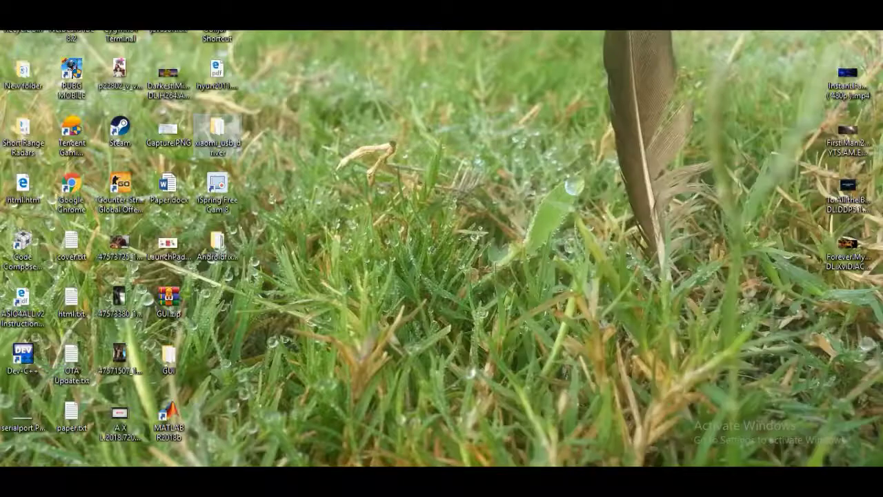
# - Open androidfix.m from the Desktop's Androidfix_18b folder with MATLAB Starter Application, keeping it as the default app for .m files
pyautogui.doubleClick(226, 256)
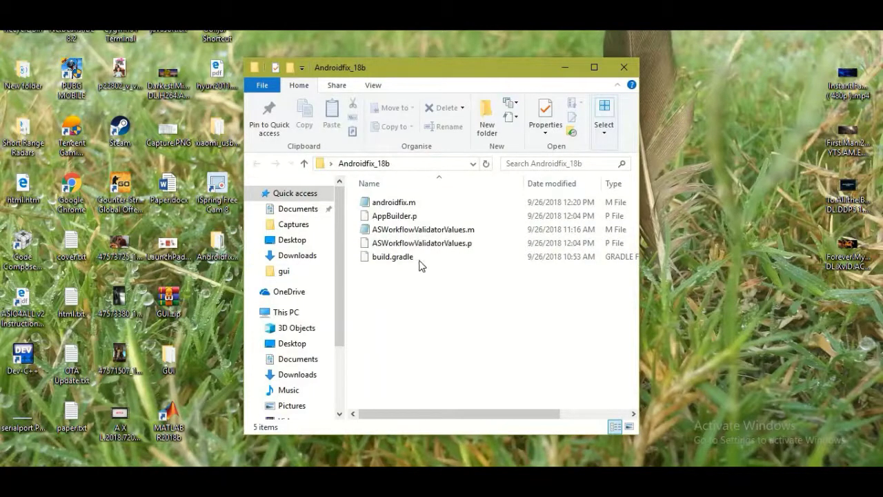
pyautogui.click(419, 211)
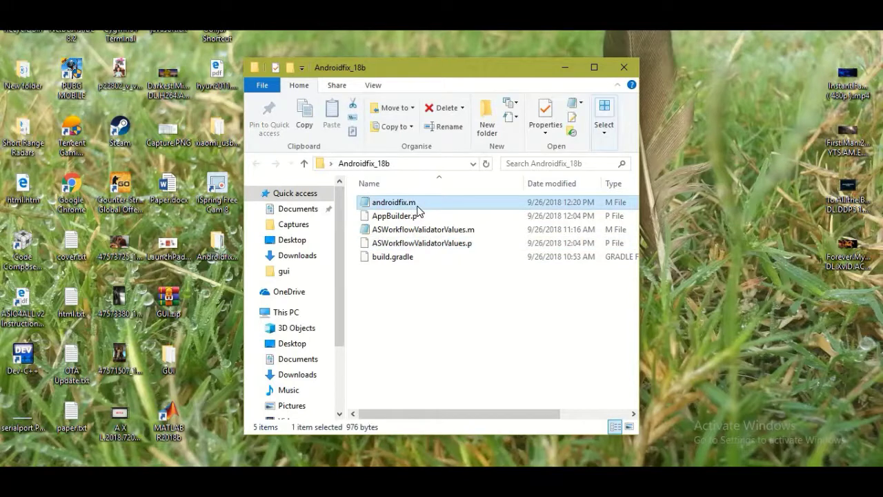
pyautogui.doubleClick(417, 205)
pyautogui.rightClick(416, 204)
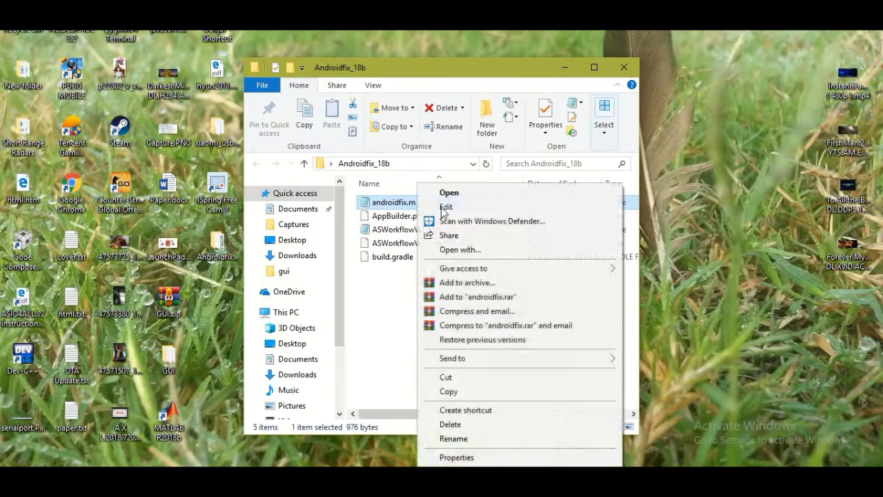
pyautogui.click(557, 252)
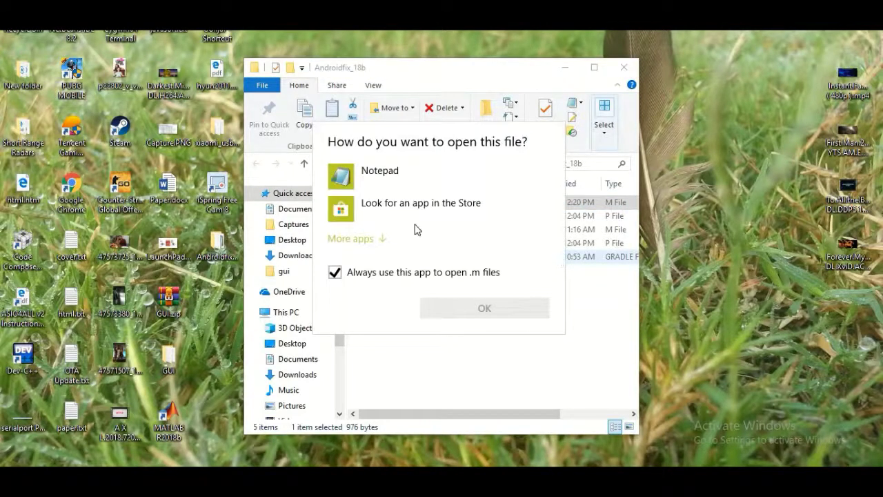
pyautogui.click(363, 239)
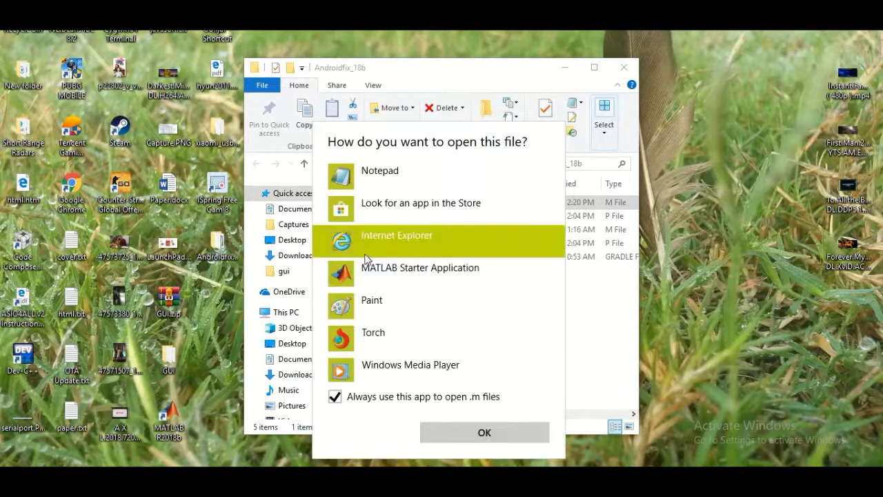
pyautogui.click(396, 277)
pyautogui.click(489, 435)
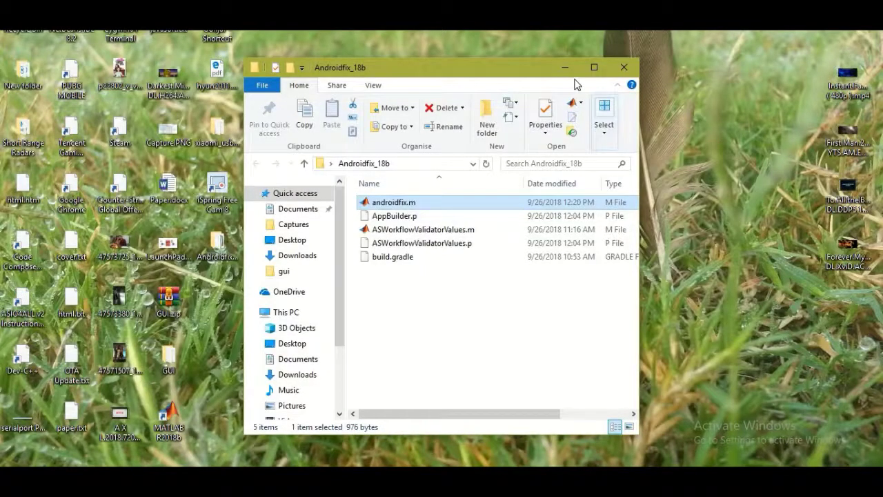
pyautogui.click(594, 67)
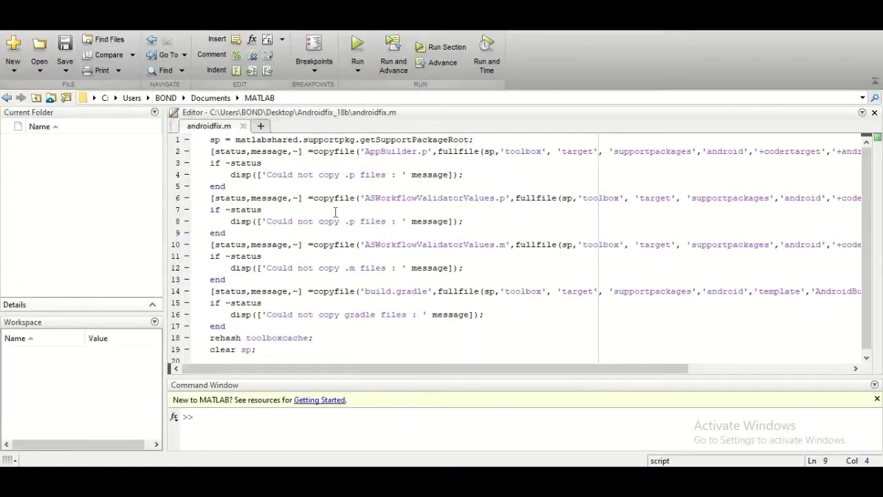
# - Run androidfix.m with its folder added to the MATLAB path, and run it again from the Documents\MATLAB\Androidfix_18b folder
pyautogui.click(360, 55)
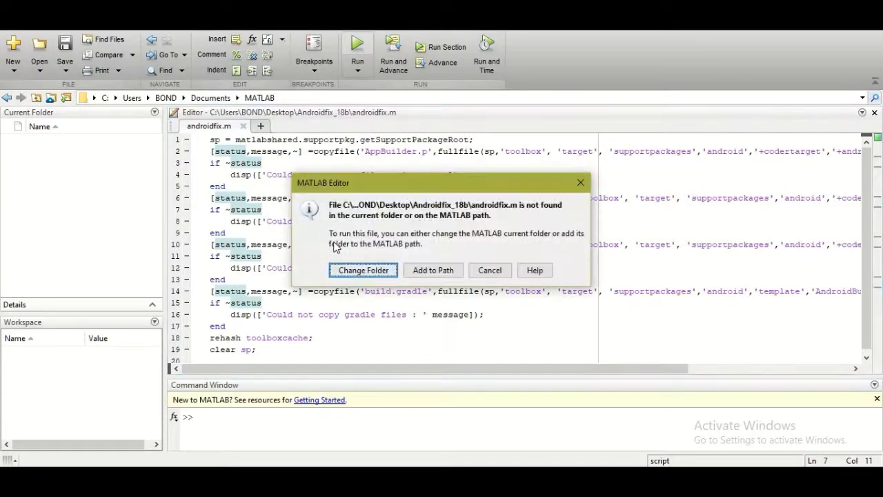
pyautogui.click(424, 271)
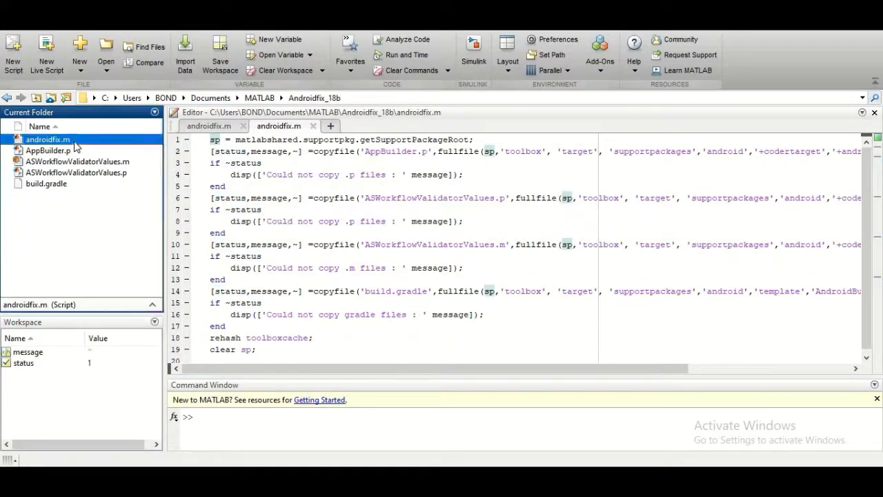
pyautogui.rightClick(74, 141)
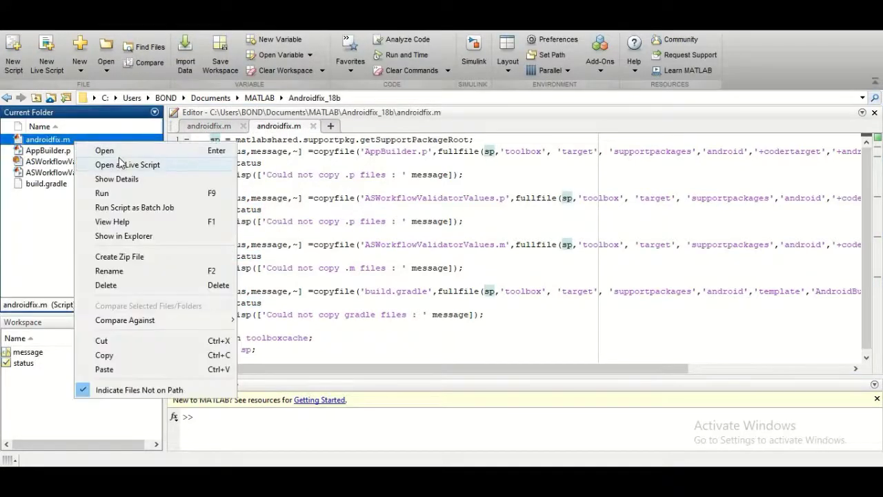
pyautogui.click(114, 196)
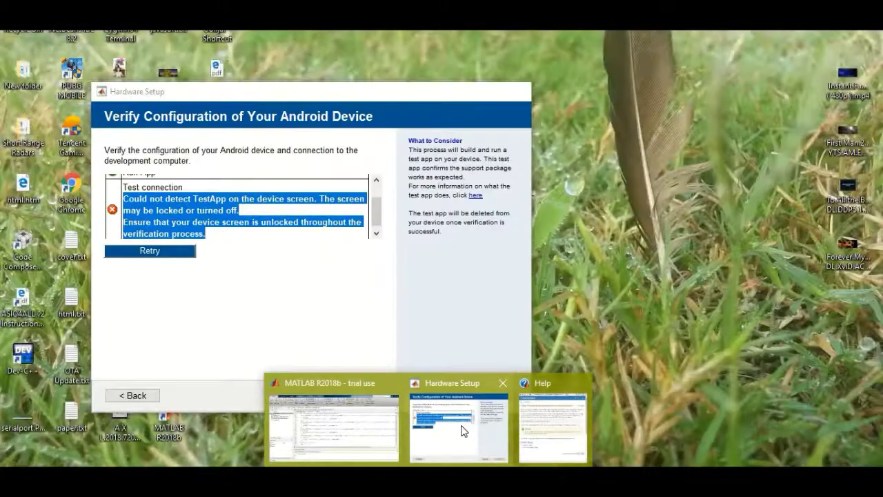
# - Return to Hardware Setup and retry the verification of the Android device configuration
pyautogui.click(460, 428)
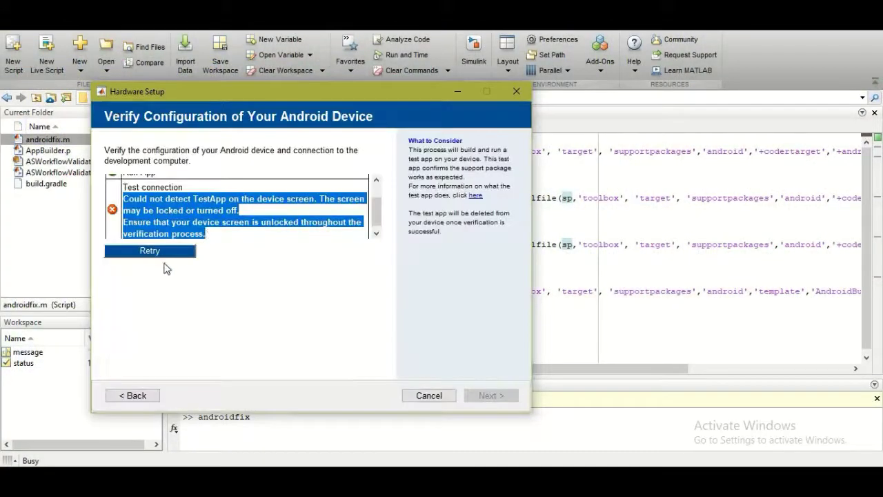
pyautogui.click(175, 297)
pyautogui.click(179, 257)
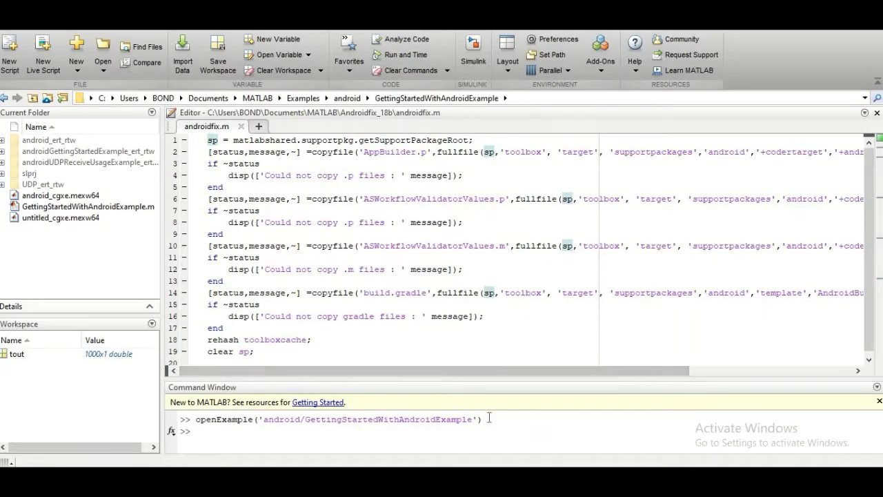
# - Open the Android getting started model with openExample('android/GettingStartedWithAndroidExample'), and move its window clear of the current folder list
pyautogui.moveTo(489, 419); pyautogui.dragTo(193, 420)
pyautogui.click(216, 436)
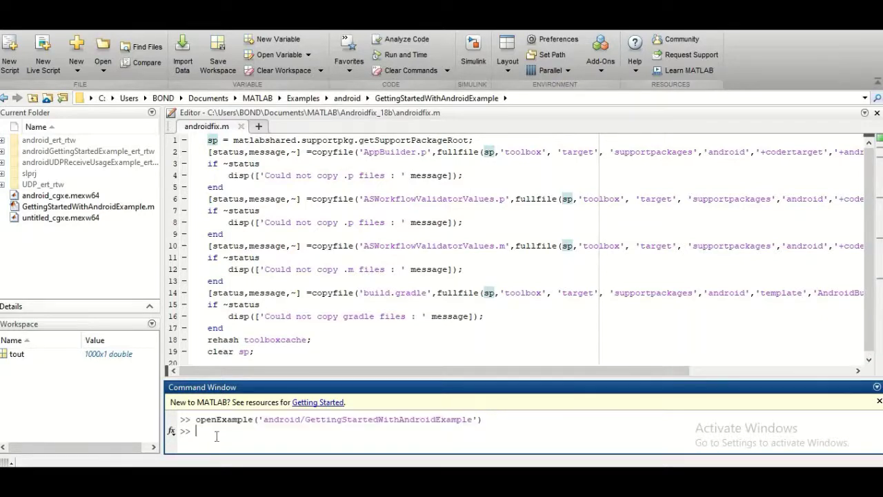
pyautogui.press('Up')
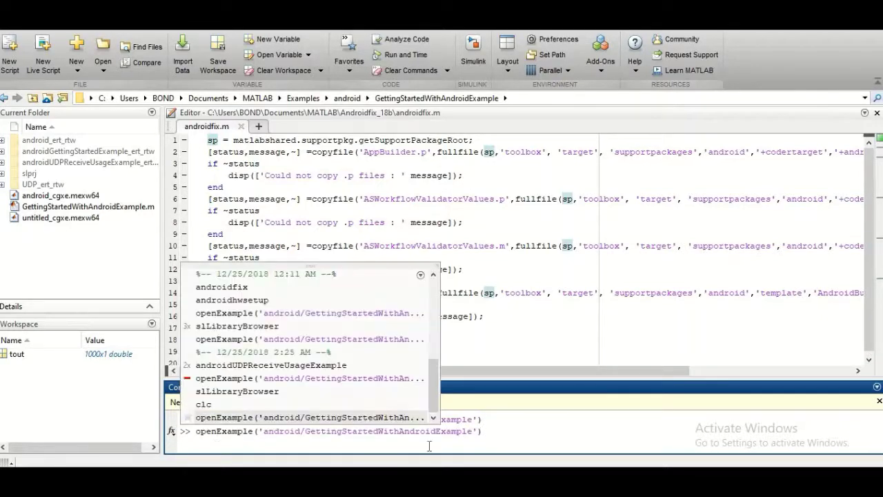
pyautogui.click(504, 432)
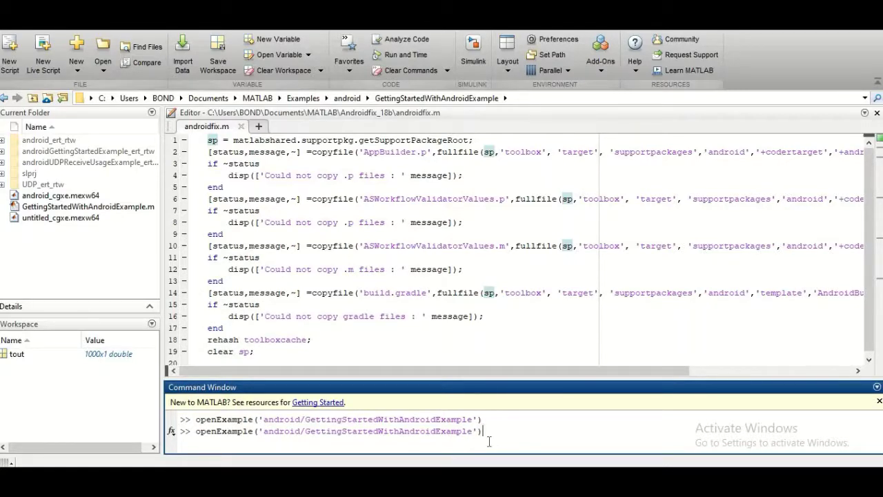
pyautogui.press('Return')
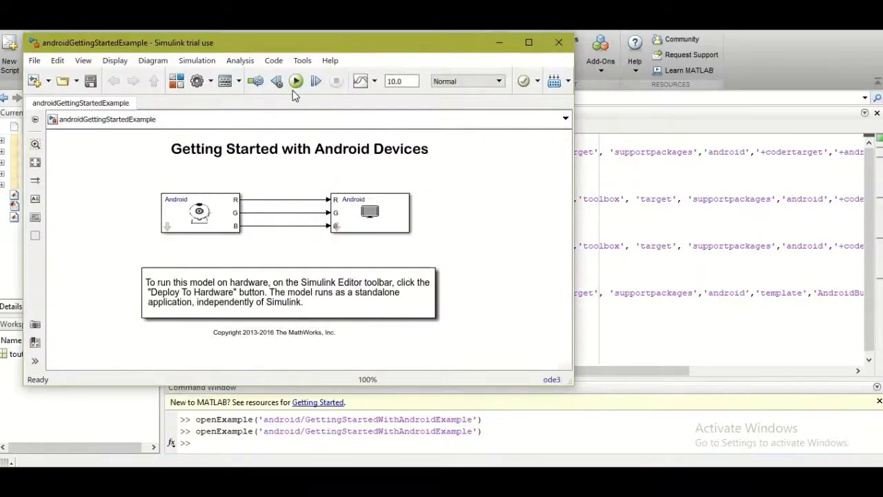
pyautogui.moveTo(358, 40); pyautogui.dragTo(532, 67)
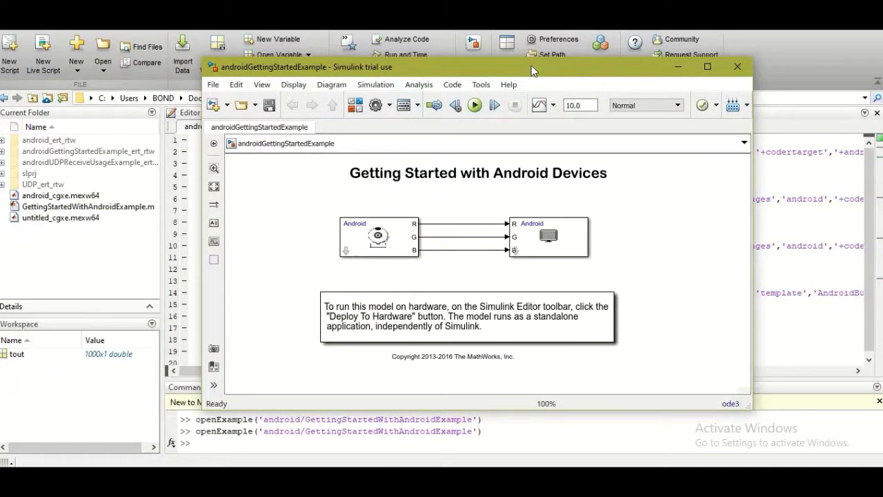
# - Examine the Camera and Video Display blocks and their R, G and B connections in the androidGettingStartedExample model
pyautogui.click(391, 247)
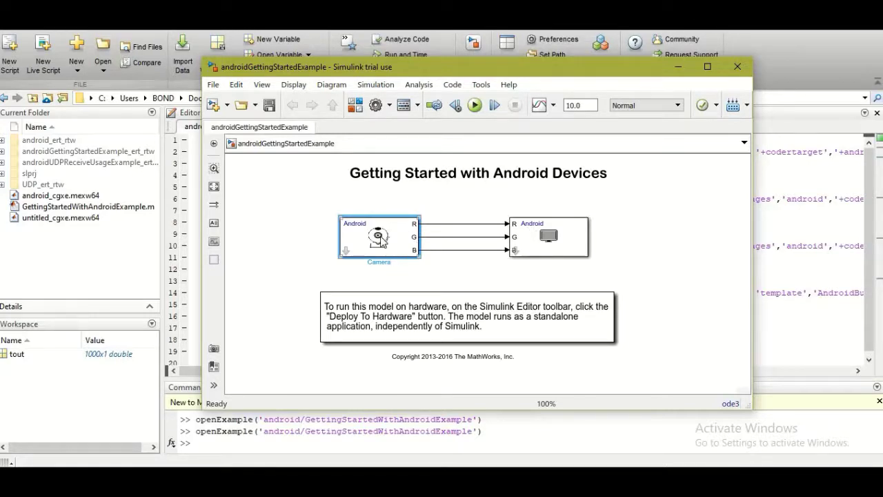
pyautogui.click(552, 239)
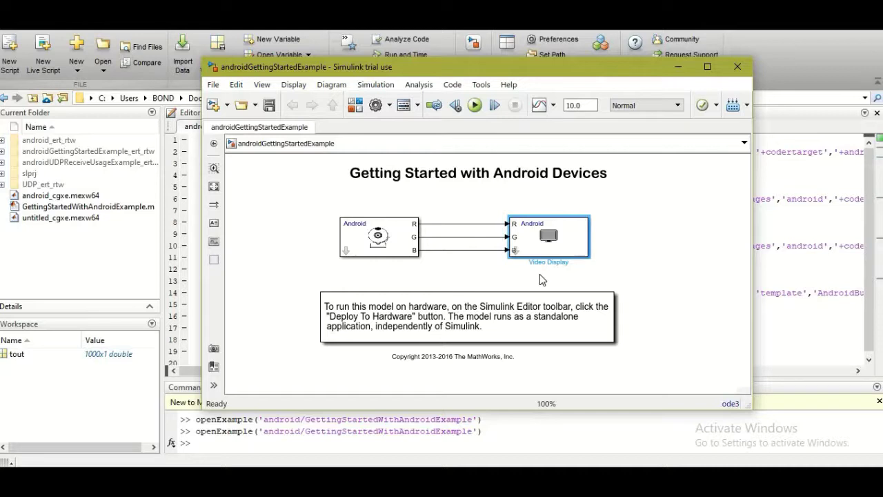
pyautogui.click(378, 250)
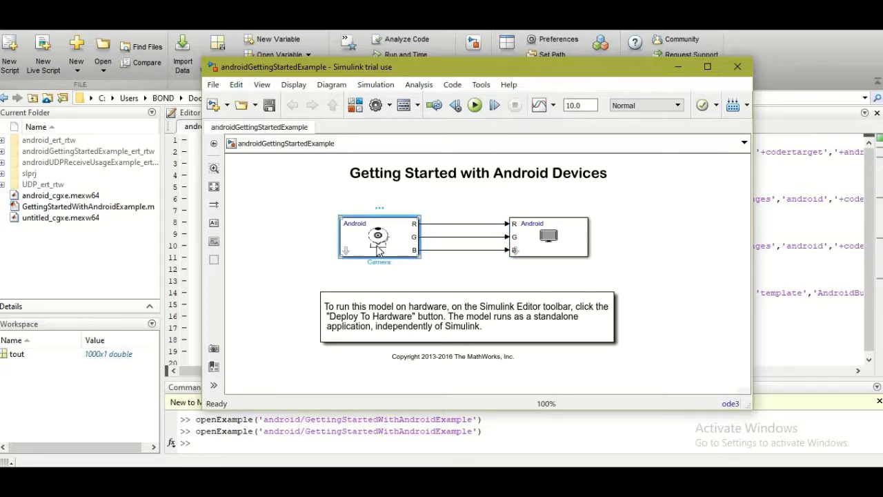
pyautogui.click(549, 241)
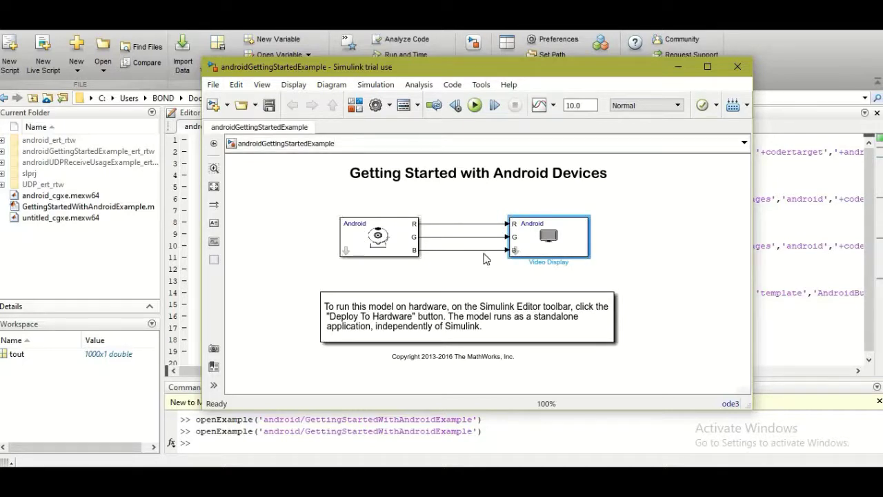
pyautogui.click(385, 232)
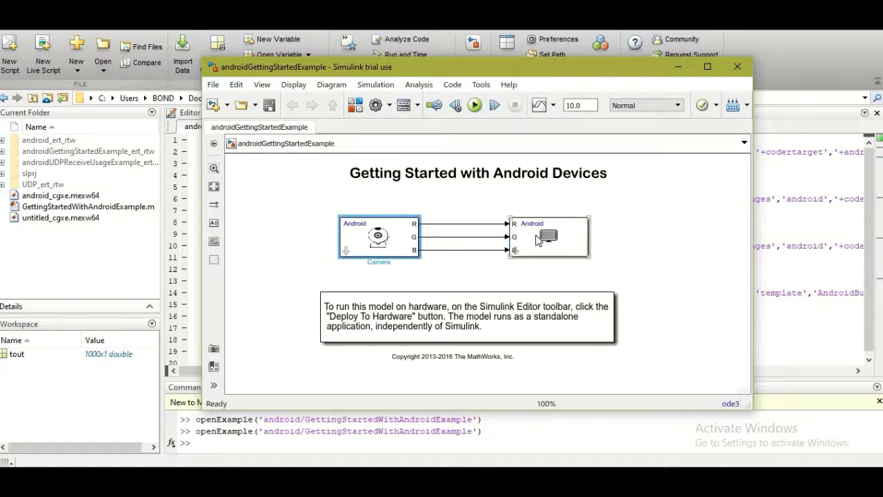
pyautogui.click(538, 238)
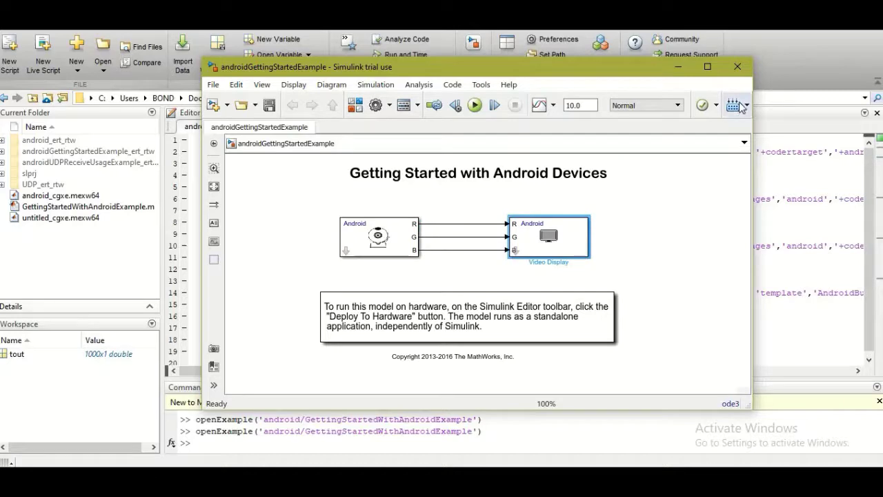
# - Recall the slLibraryBrowser command in MATLAB and run it to open the Simulink Library Browser
pyautogui.click(356, 446)
pyautogui.press('Up')
pyautogui.press('Up')
pyautogui.press('Up')
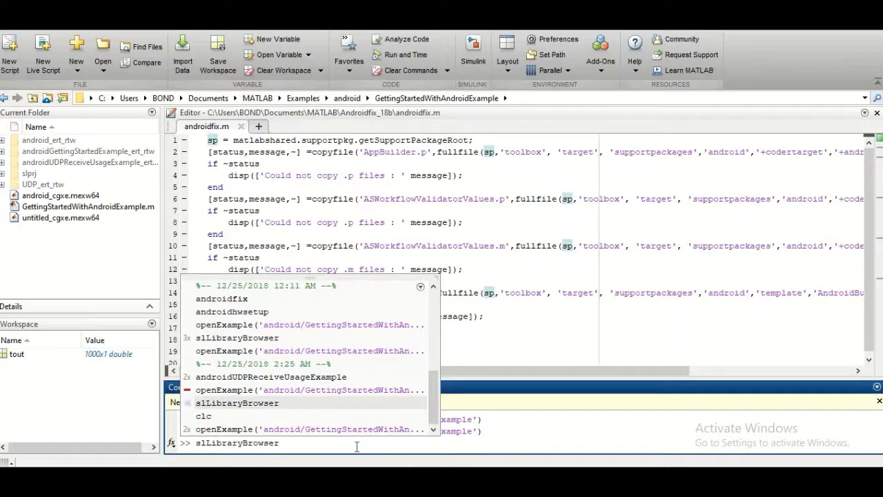
pyautogui.press('Return')
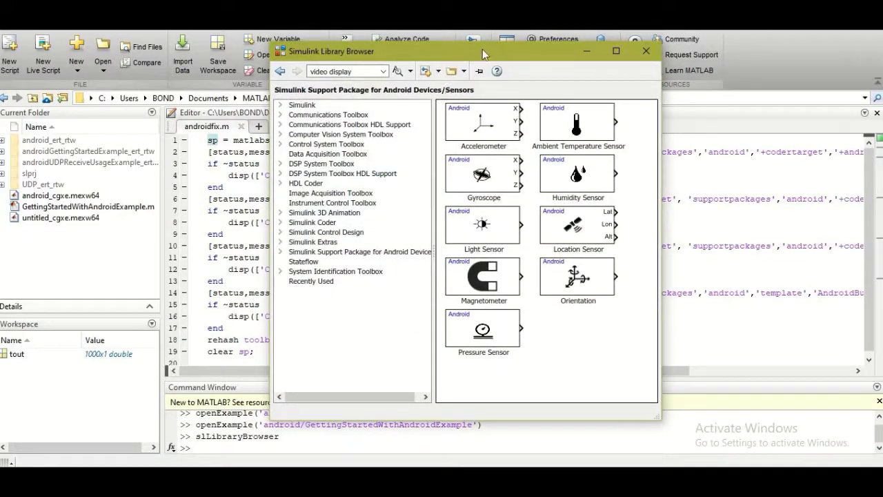
# - Open the Audio & Video blocks of the Simulink Support Package for Android Devices library
pyautogui.moveTo(482, 49); pyautogui.dragTo(407, 40)
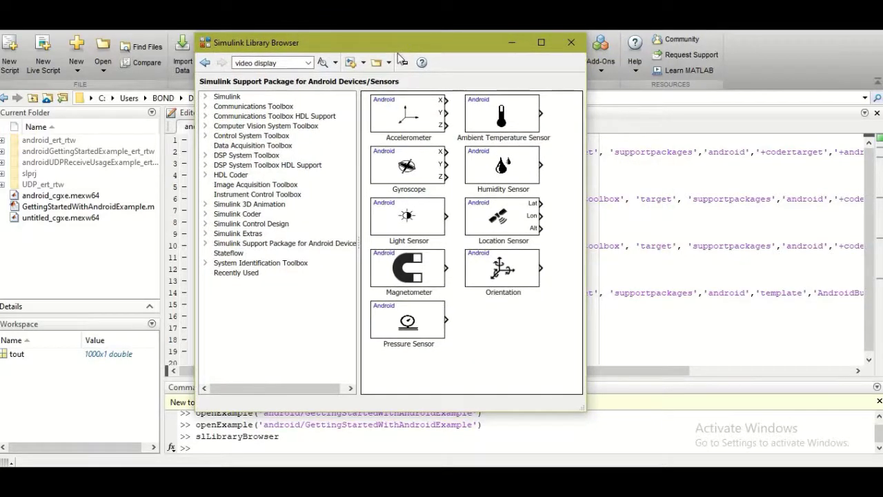
pyautogui.click(205, 246)
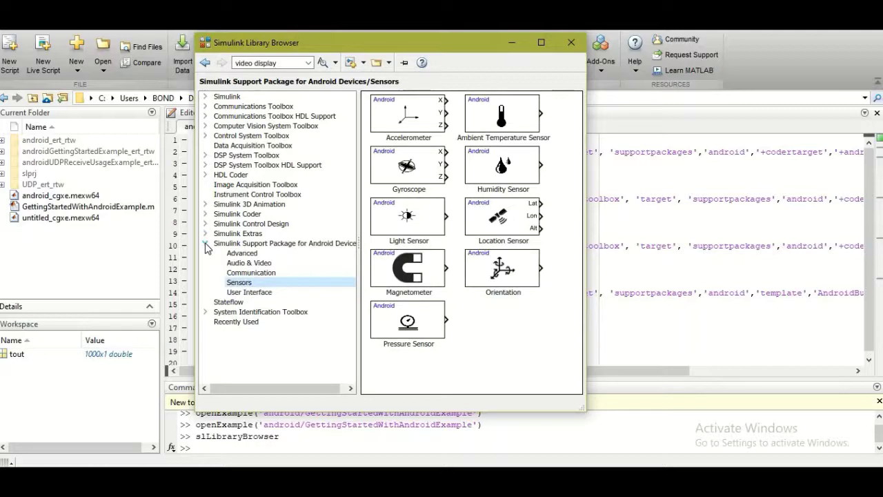
pyautogui.click(267, 245)
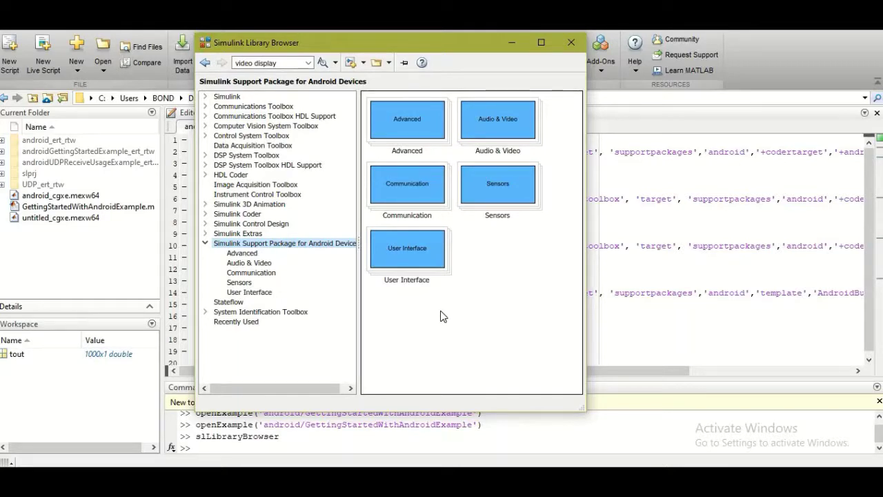
pyautogui.doubleClick(518, 114)
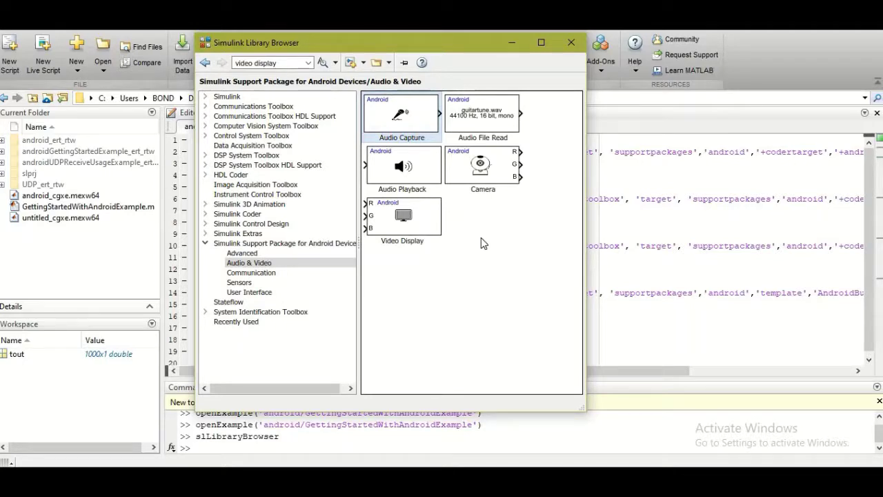
# - Examine the Camera, Audio Playback, Audio Capture and Video Display blocks, and collapse the Android support package library
pyautogui.click(475, 178)
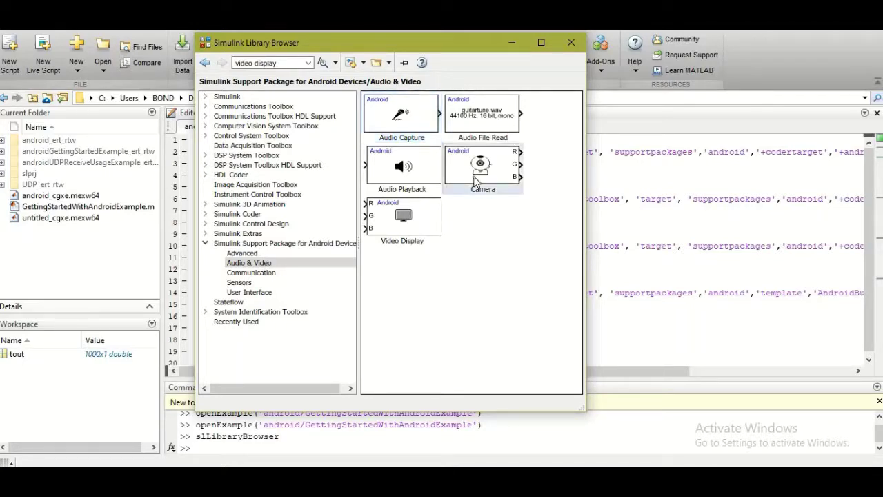
pyautogui.click(426, 174)
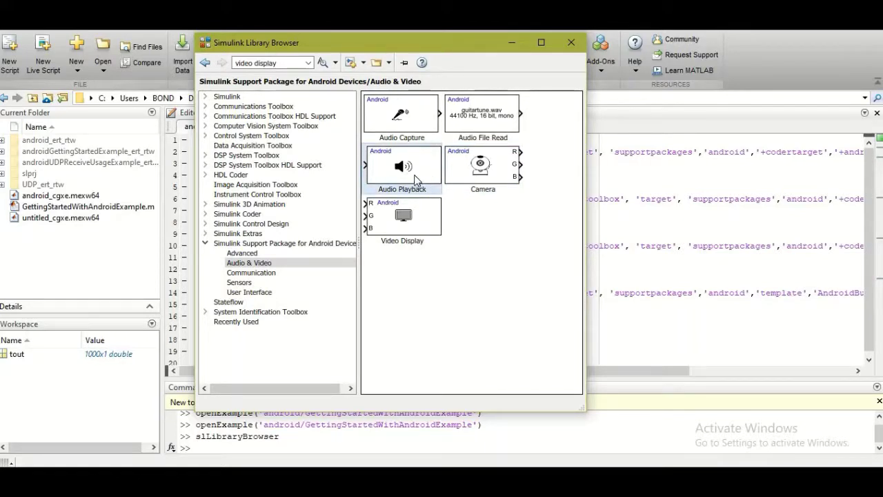
pyautogui.moveTo(415, 176)
pyautogui.click(424, 292)
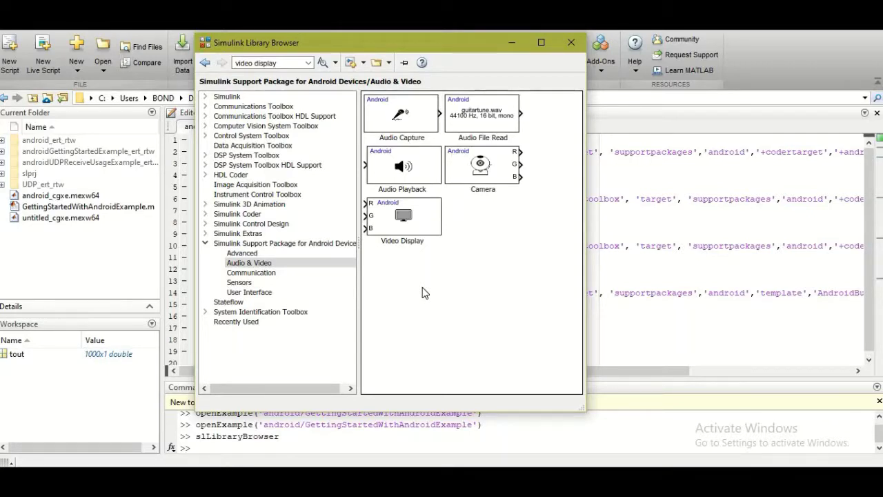
pyautogui.click(417, 120)
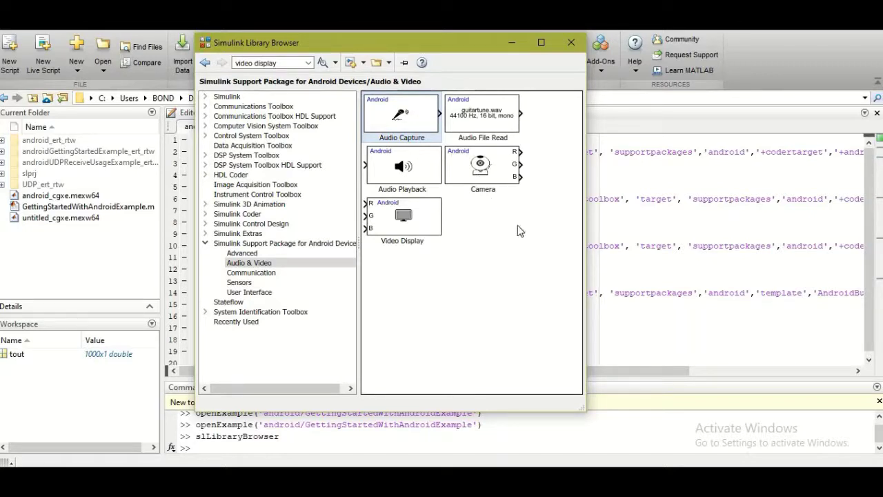
pyautogui.click(408, 228)
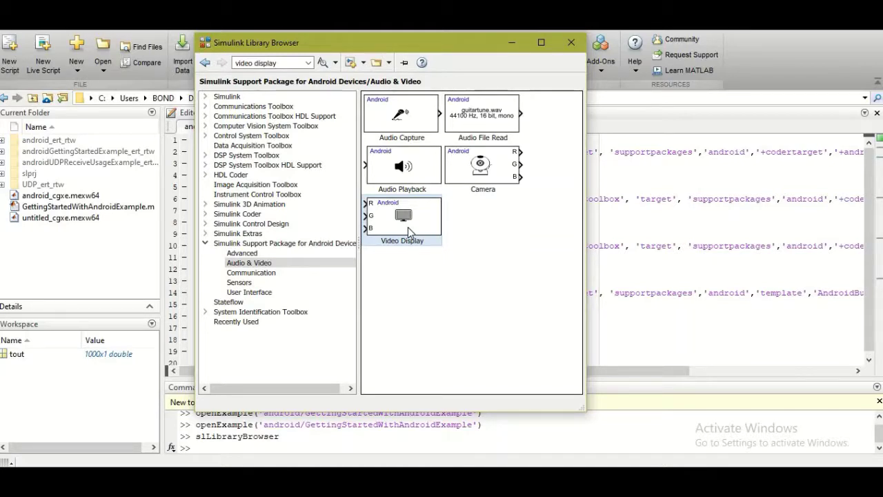
pyautogui.click(205, 244)
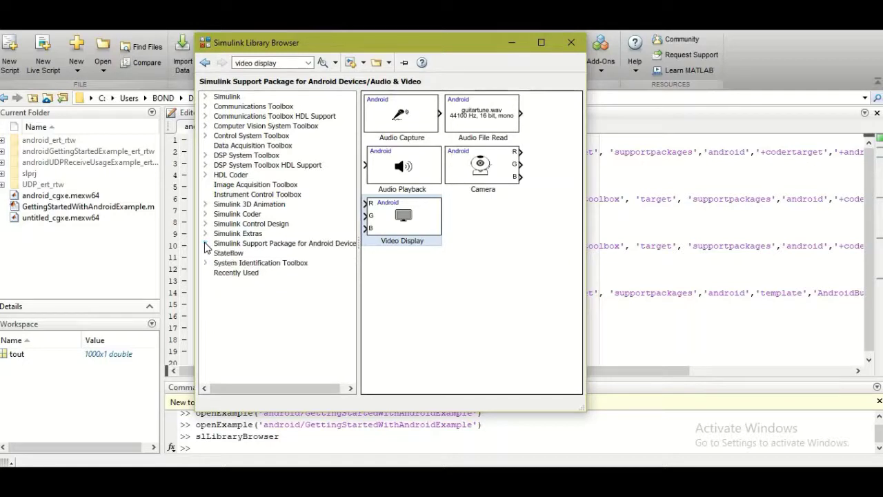
# - Search the block library for "video display" and compare the Computer Vision To Video Display block with the Android Video Display block
pyautogui.click(281, 62)
pyautogui.doubleClick(281, 62)
pyautogui.press('Return')
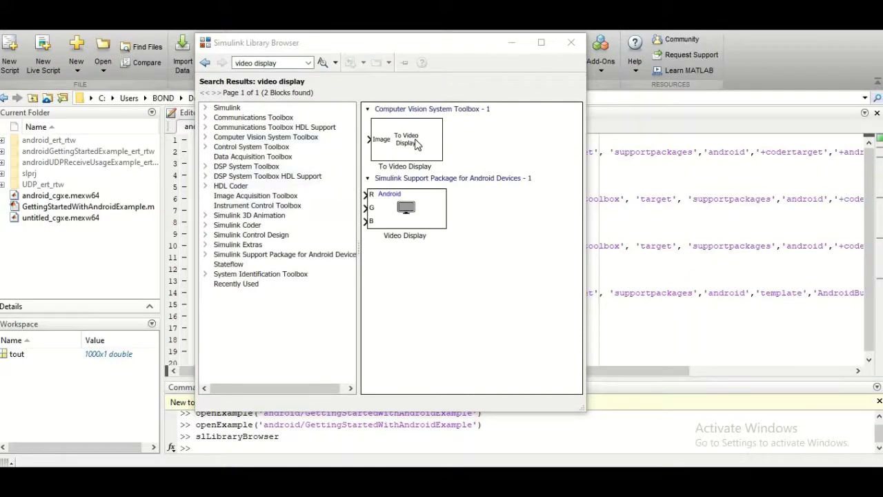
pyautogui.click(416, 144)
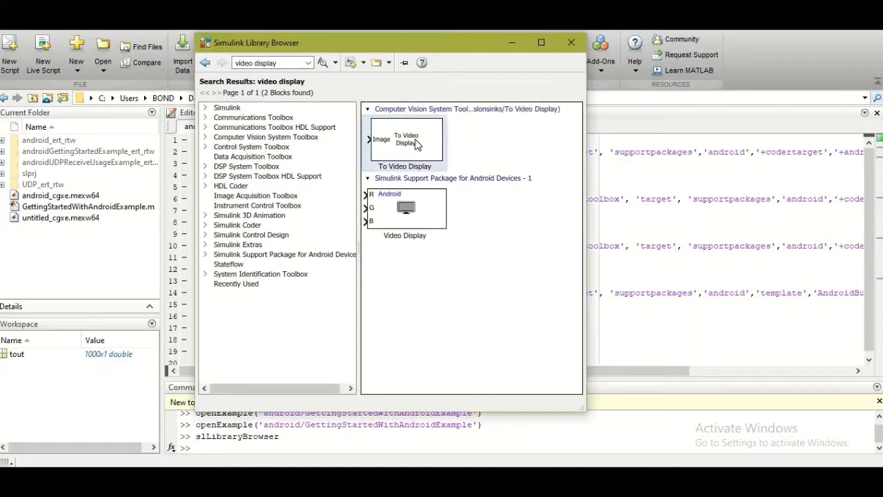
pyautogui.click(418, 208)
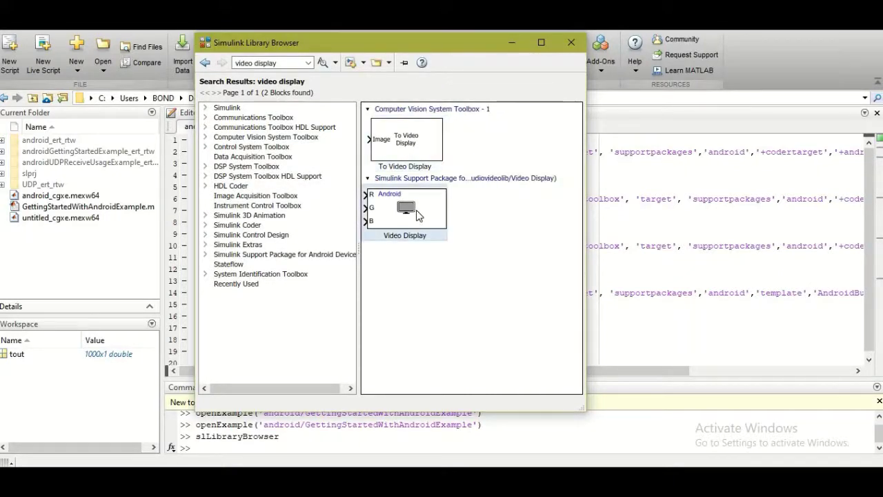
pyautogui.click(433, 143)
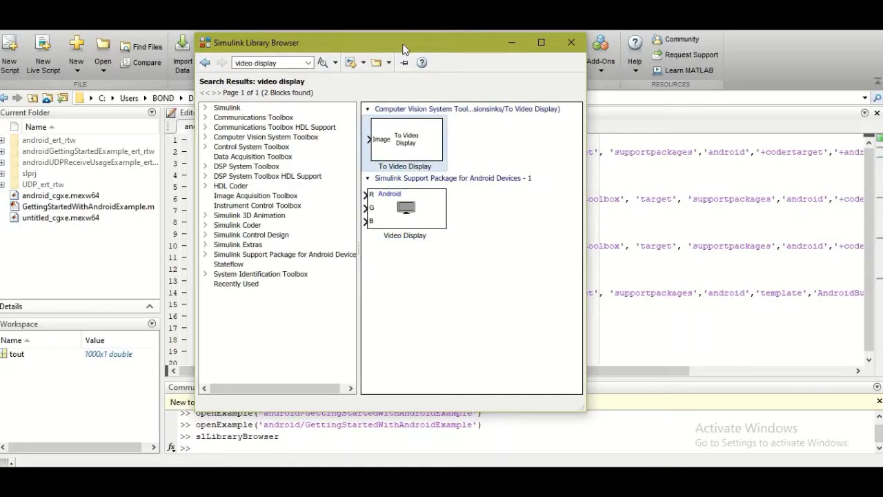
# - Arrange the library and androidGettingStartedExample windows side by side and add a To Video Display block to the model, near the Android Video Display block
pyautogui.moveTo(403, 46); pyautogui.dragTo(250, 44)
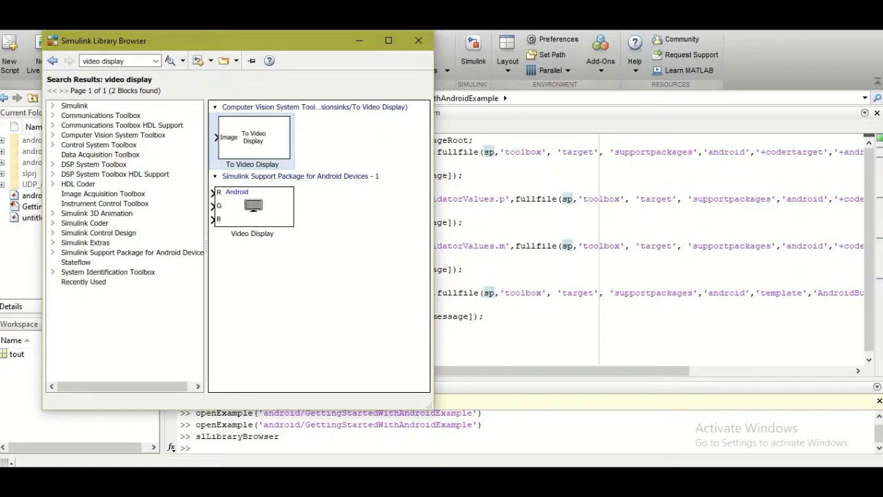
pyautogui.moveTo(461, 483)
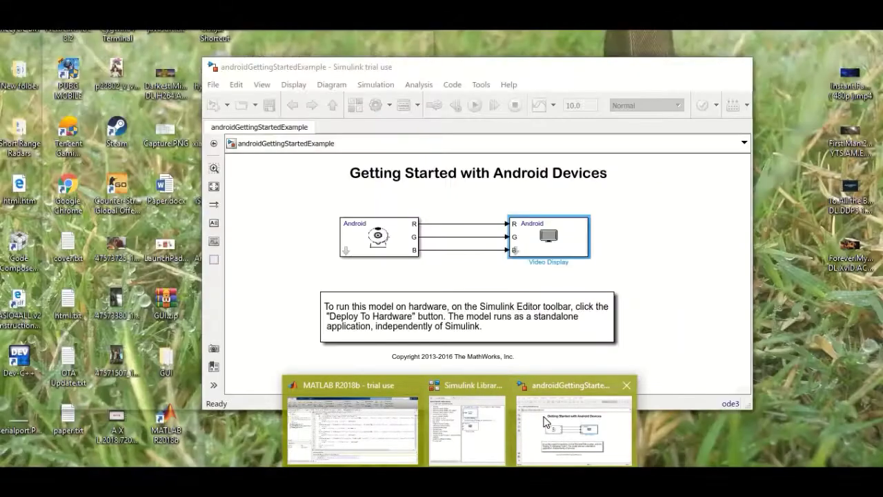
pyautogui.click(546, 423)
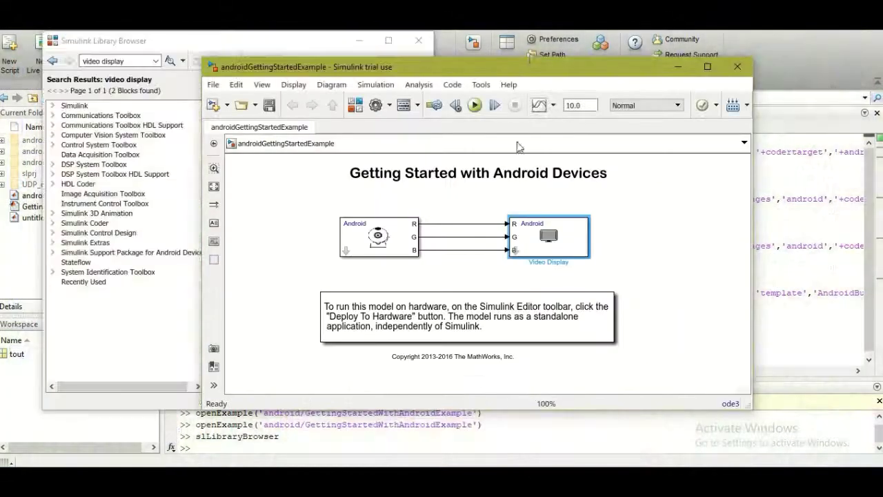
pyautogui.moveTo(663, 50); pyautogui.dragTo(792, 32)
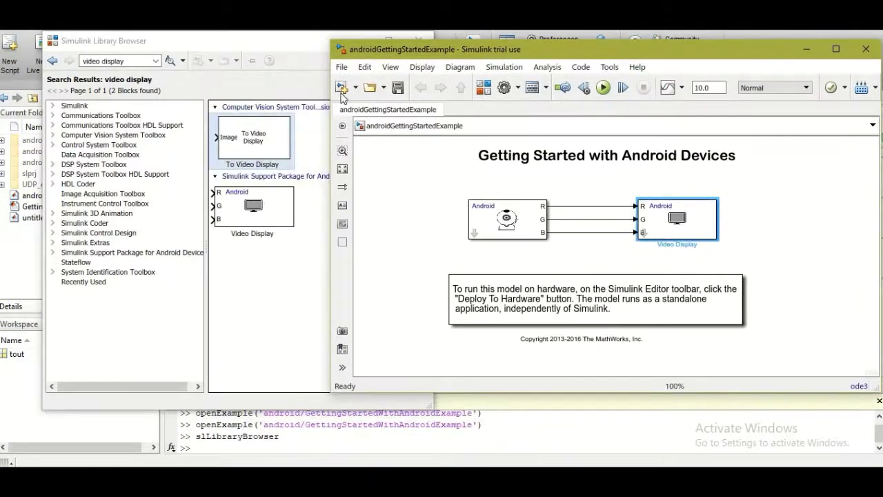
pyautogui.click(254, 139)
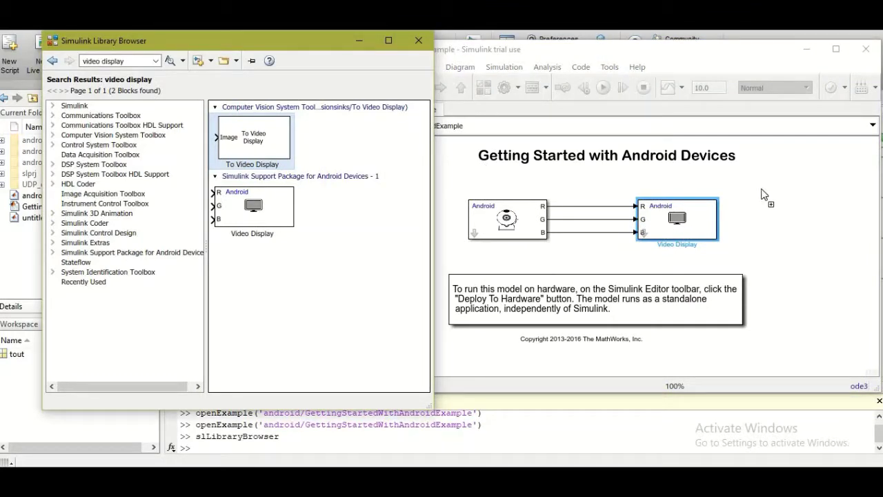
pyautogui.click(691, 46)
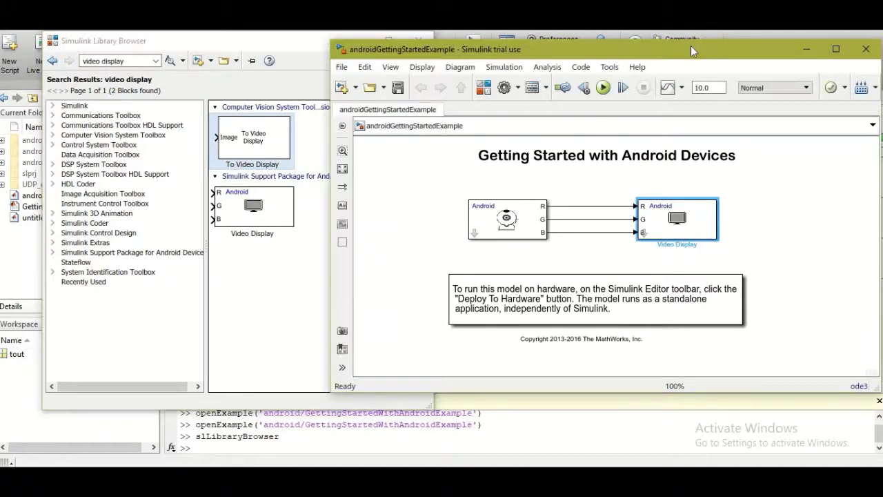
pyautogui.moveTo(691, 47); pyautogui.dragTo(535, 51)
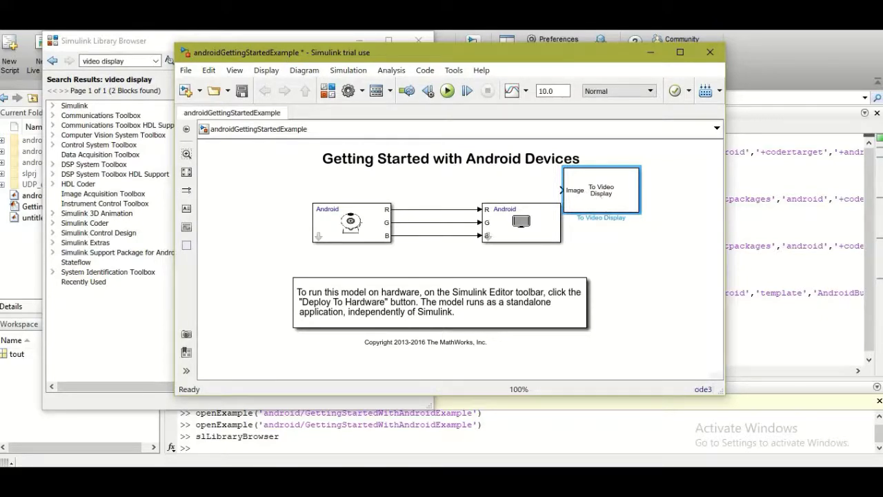
# - Set the To Video Display block's image signal to Separate color signals and apply the block parameters
pyautogui.doubleClick(601, 192)
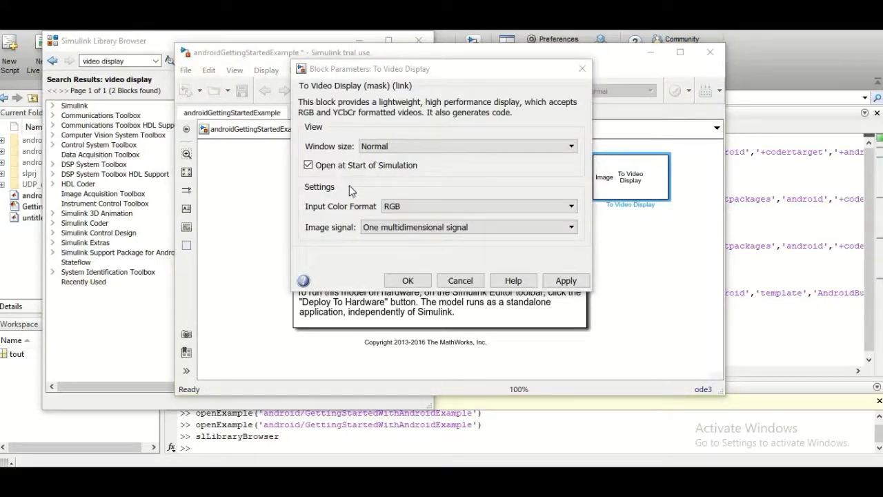
pyautogui.click(395, 229)
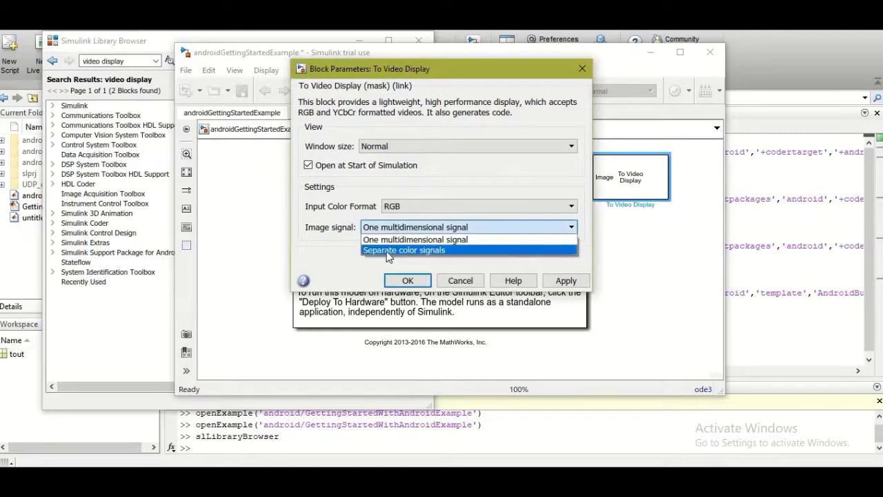
pyautogui.click(387, 251)
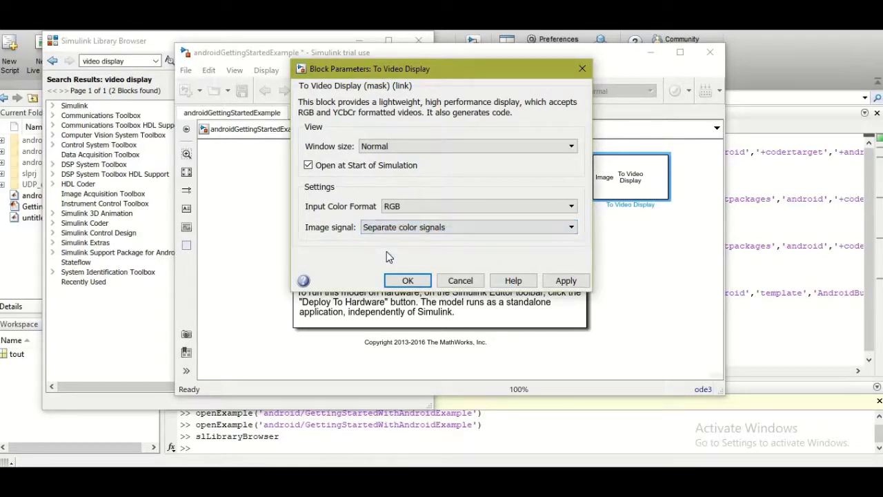
pyautogui.click(566, 281)
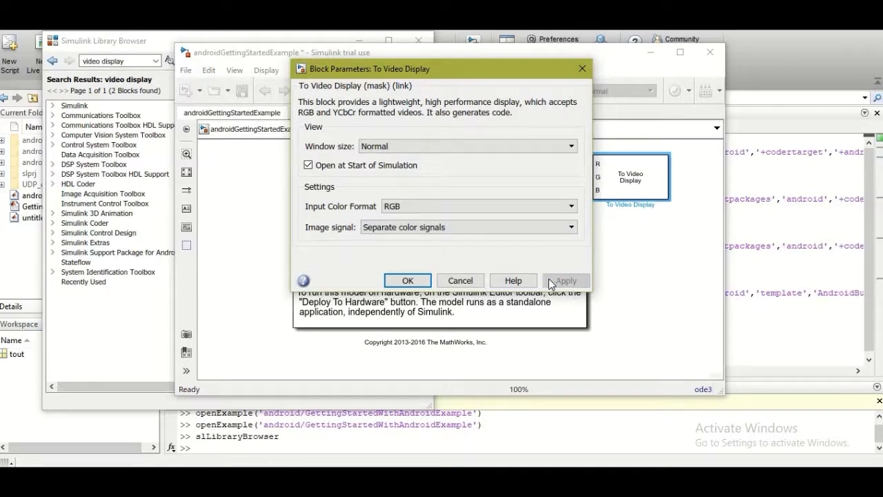
pyautogui.click(406, 281)
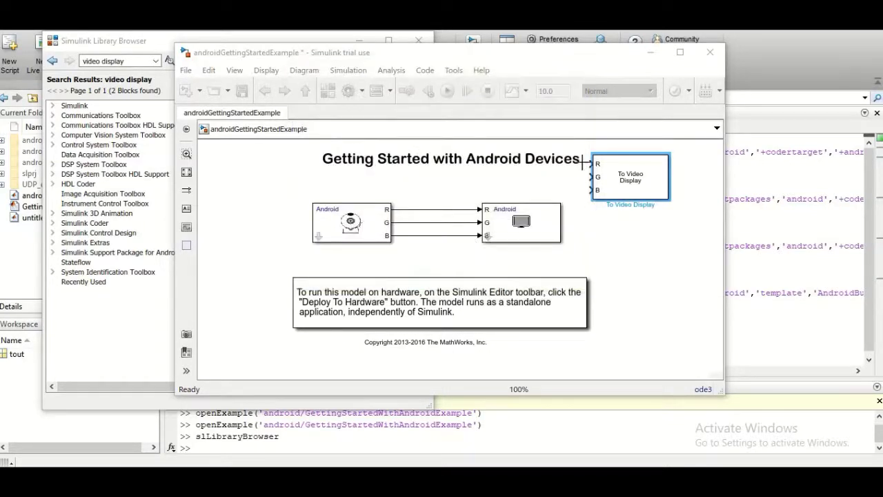
# - Shift the To Video Display block slightly away from the title, and delete the Android Video Display block from the model
pyautogui.moveTo(630, 173)
pyautogui.mouseDown()
pyautogui.moveTo(646, 213)
pyautogui.moveTo(635, 169)
pyautogui.mouseUp()
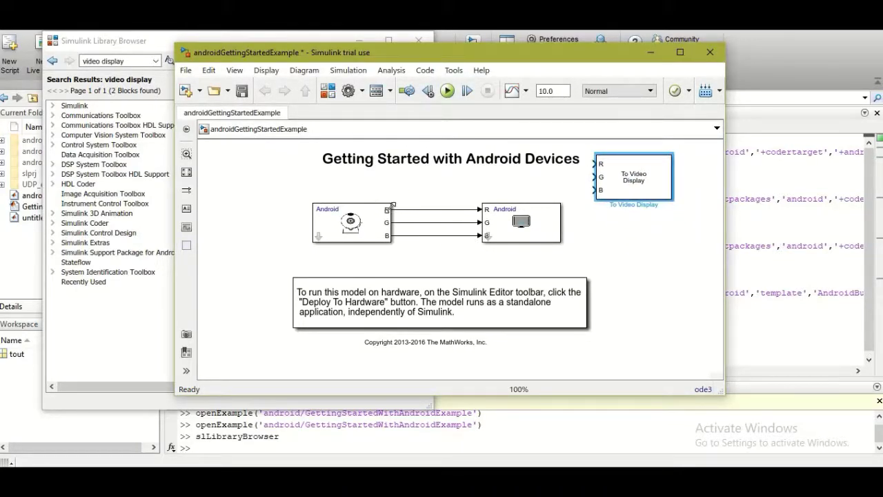
pyautogui.click(390, 207)
pyautogui.click(398, 209)
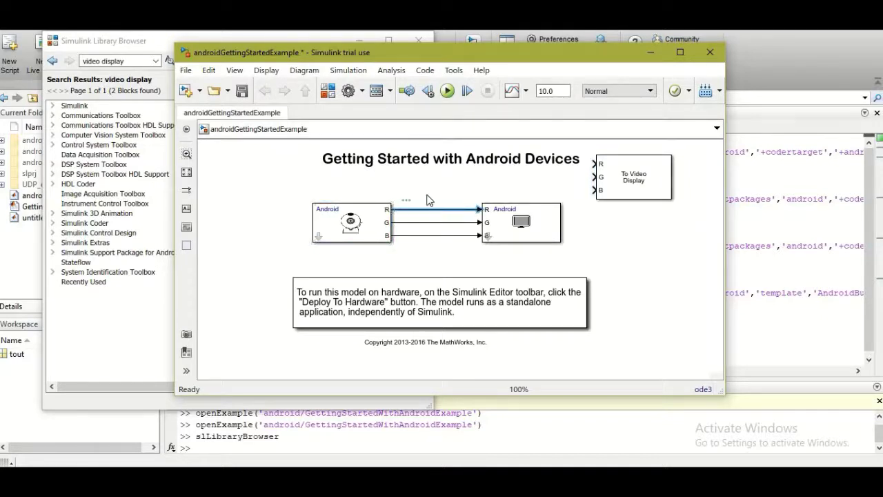
pyautogui.moveTo(524, 224); pyautogui.dragTo(528, 224)
pyautogui.moveTo(623, 282); pyautogui.dragTo(551, 233)
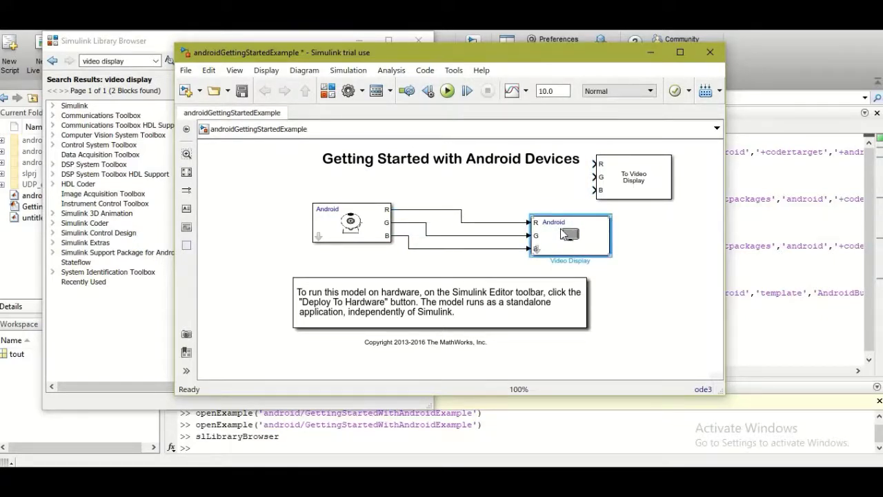
pyautogui.press('Delete')
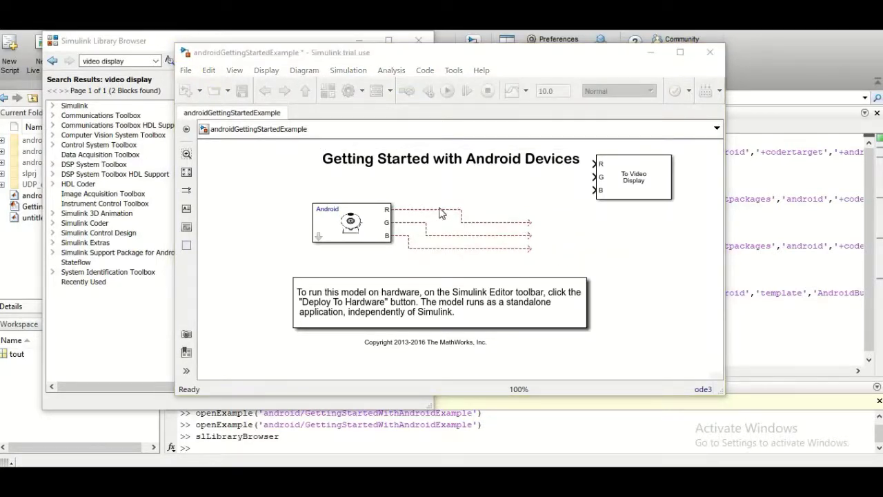
# - Connect the Camera block's loose R, G and B signal lines to the matching inputs of the To Video Display block
pyautogui.moveTo(531, 221); pyautogui.dragTo(591, 163)
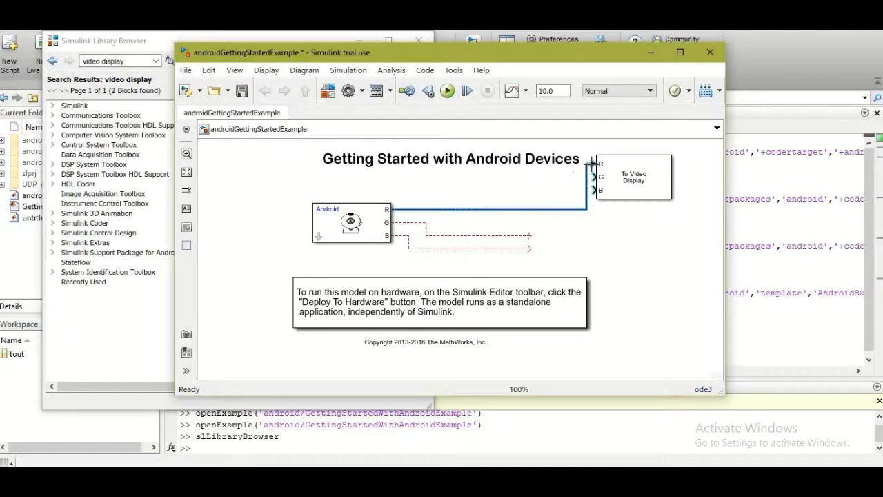
pyautogui.moveTo(530, 233); pyautogui.dragTo(592, 177)
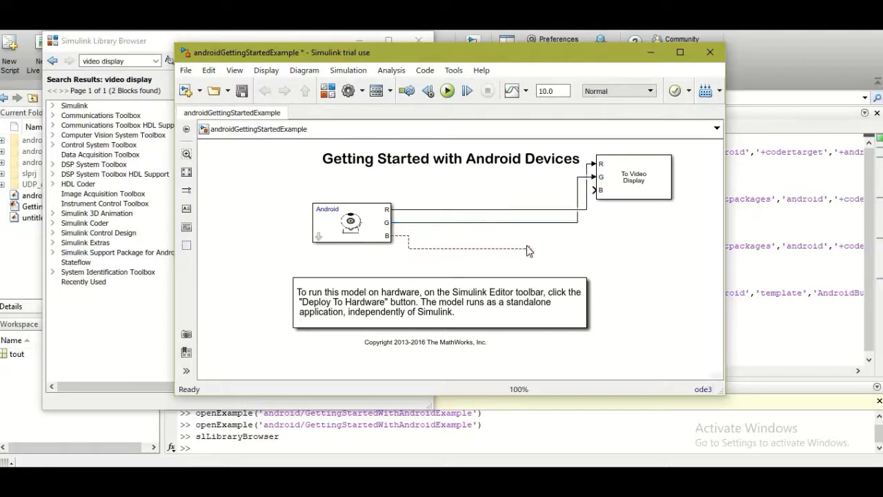
pyautogui.moveTo(530, 248); pyautogui.dragTo(600, 191)
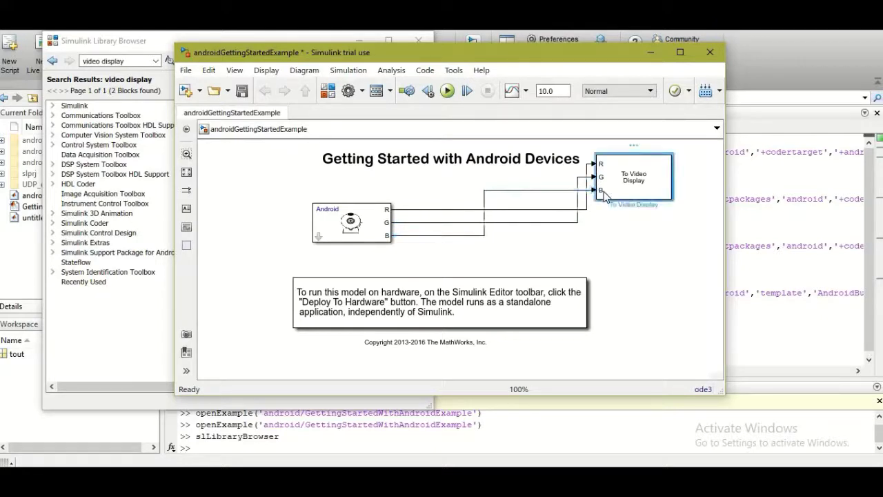
# - Enlarge the model window to check the available hardware deployment options, and restore it to its smaller size
pyautogui.click(680, 52)
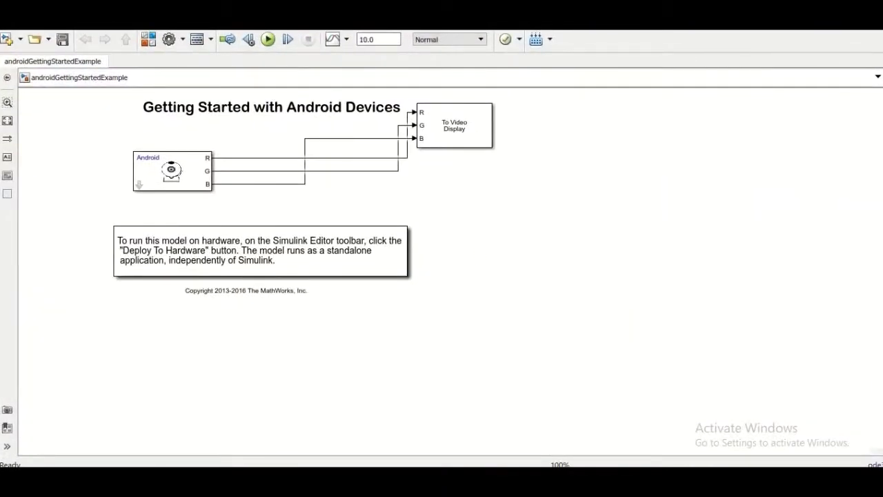
pyautogui.click(551, 39)
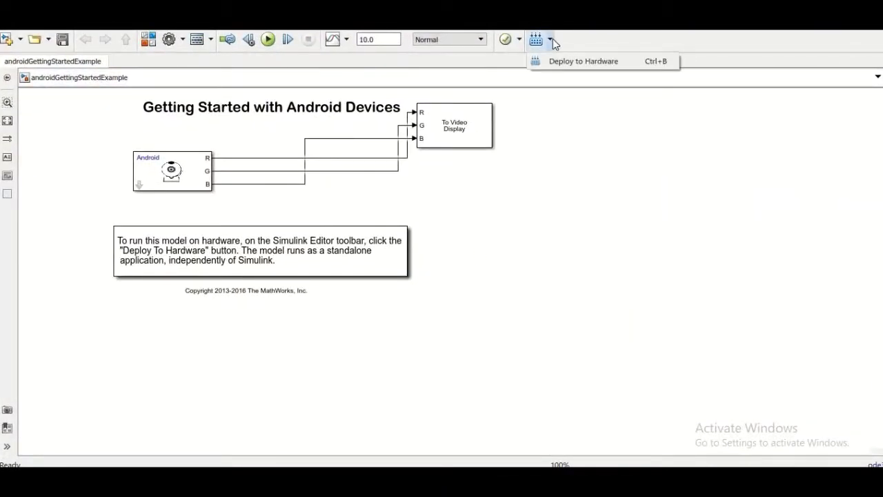
pyautogui.click(593, 138)
pyautogui.press('super+Down')
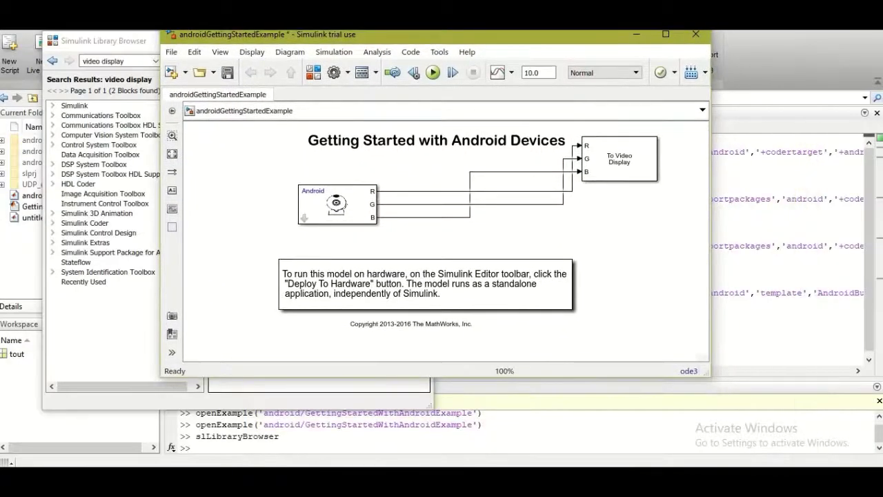
pyautogui.moveTo(436, 34); pyautogui.dragTo(456, 52)
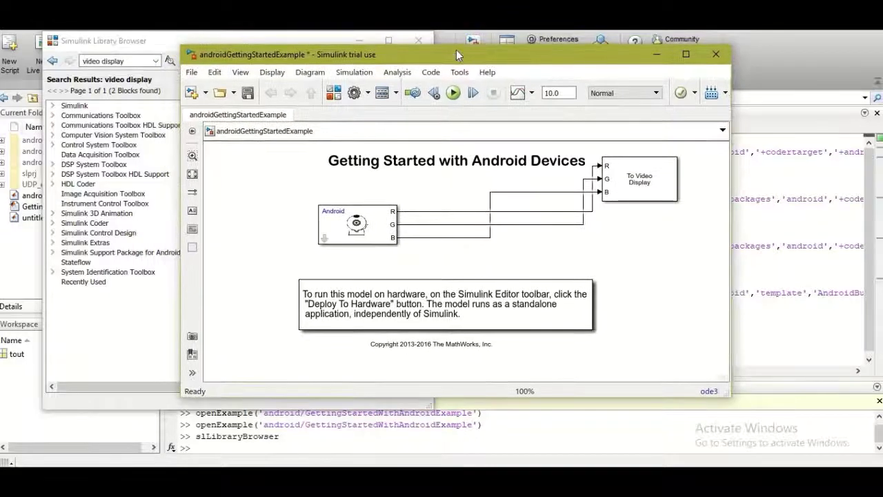
# - Run the androidGettingStartedExample simulation to test the Camera block's feed into the To Video Display block
pyautogui.click(385, 239)
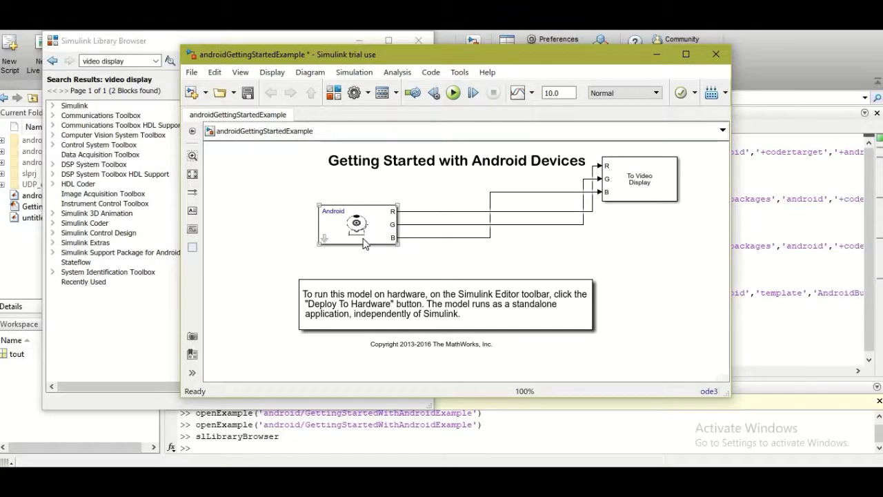
pyautogui.click(639, 194)
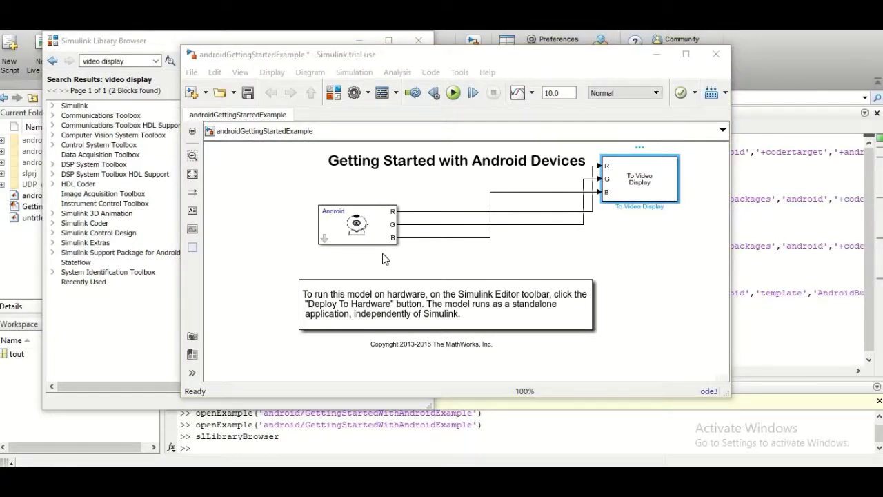
pyautogui.click(511, 58)
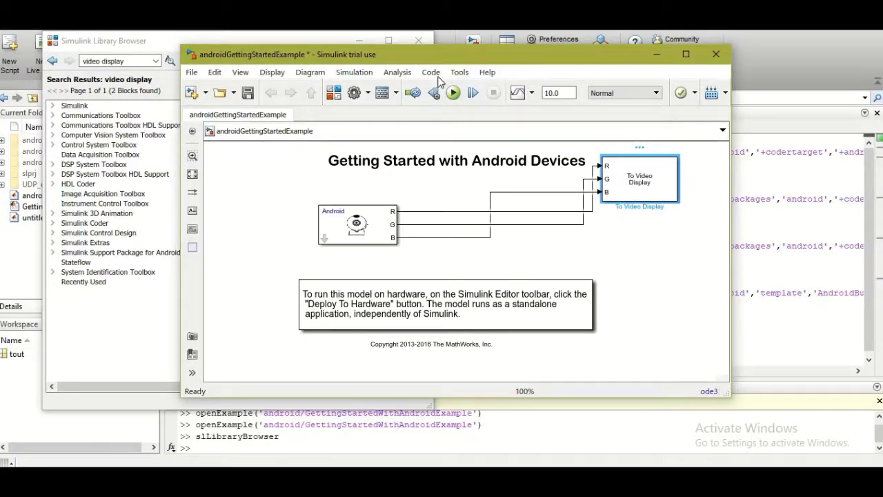
pyautogui.click(453, 93)
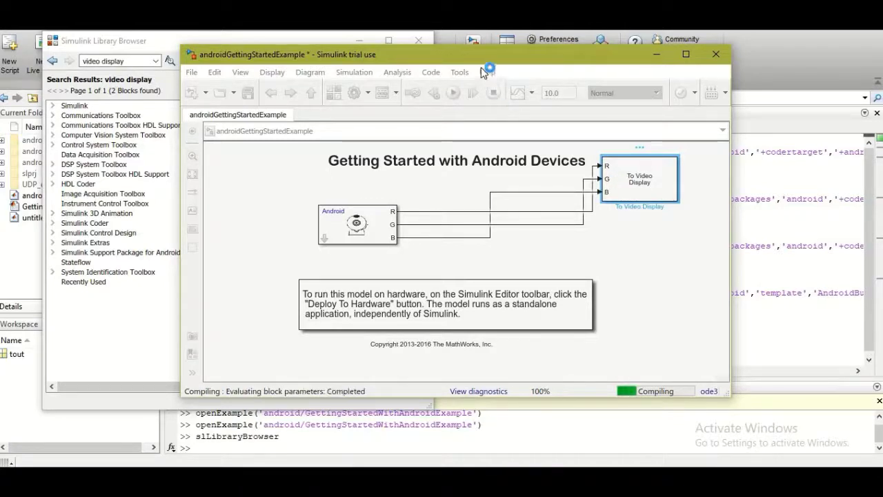
pyautogui.moveTo(521, 59); pyautogui.dragTo(516, 69)
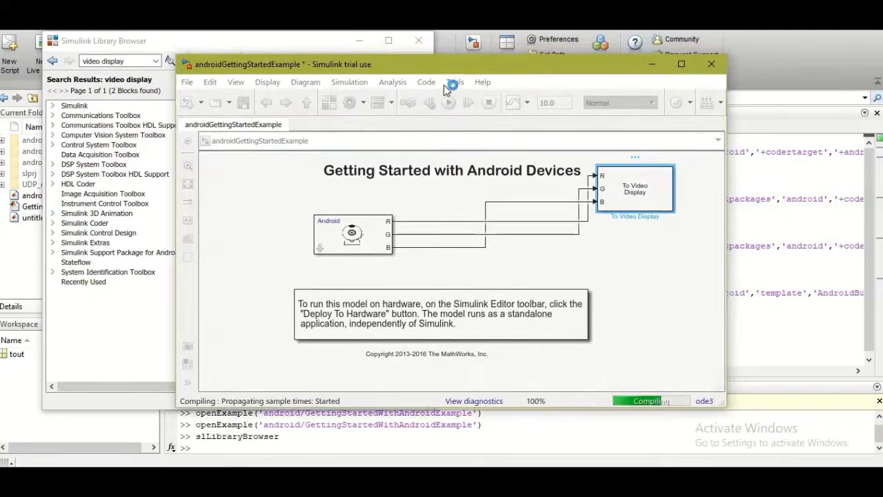